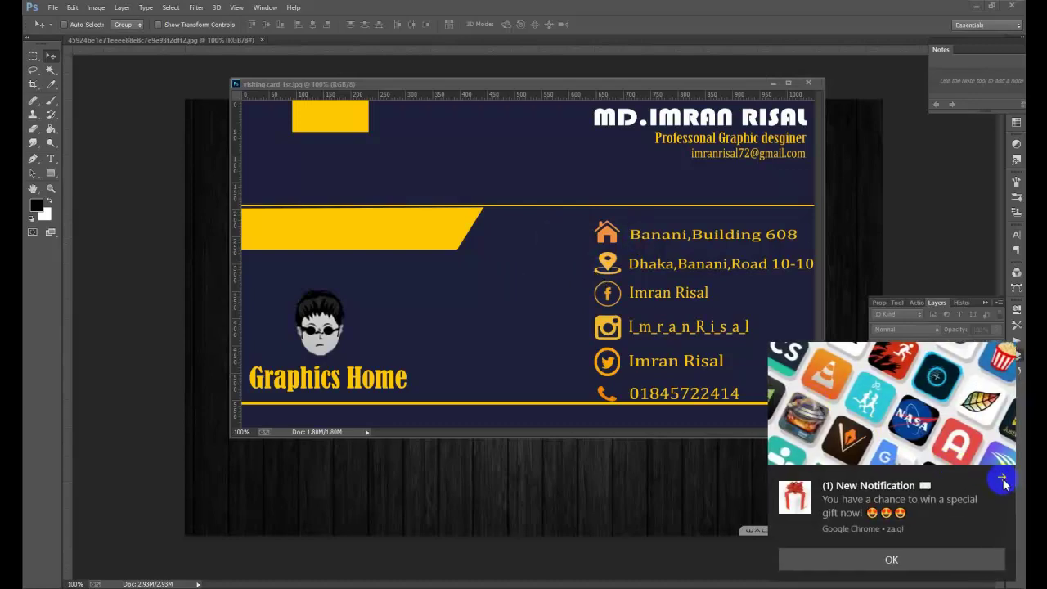
Dismiss the two Chrome notification pop-ups covering the Photoshop canvas
click(1003, 480)
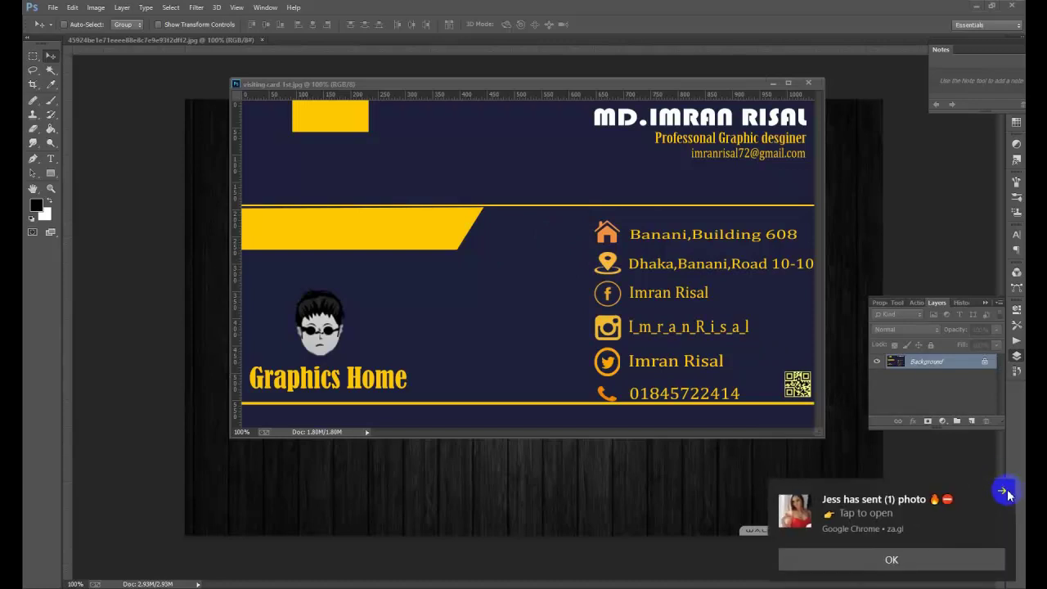
click(1004, 491)
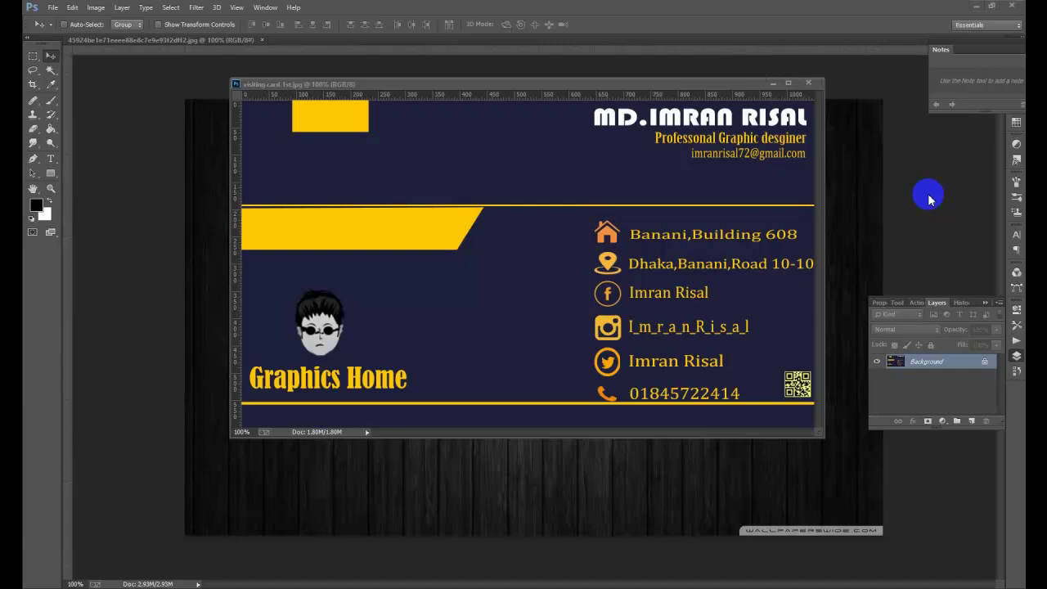
Dock the card image as a tab, select all, and move it onto the wood document
click(595, 82)
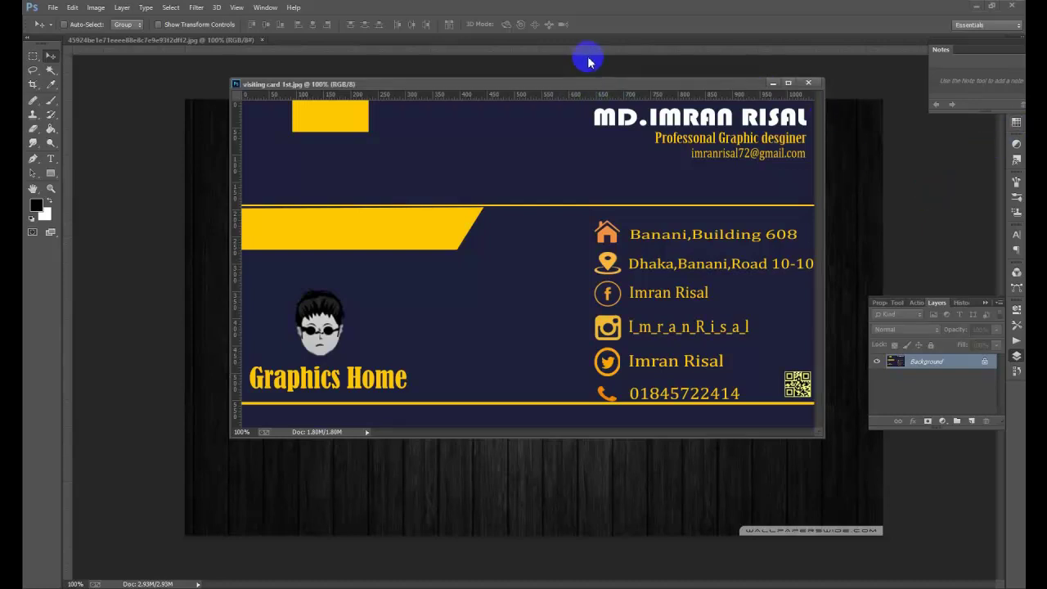
drag(589, 61, 603, 55)
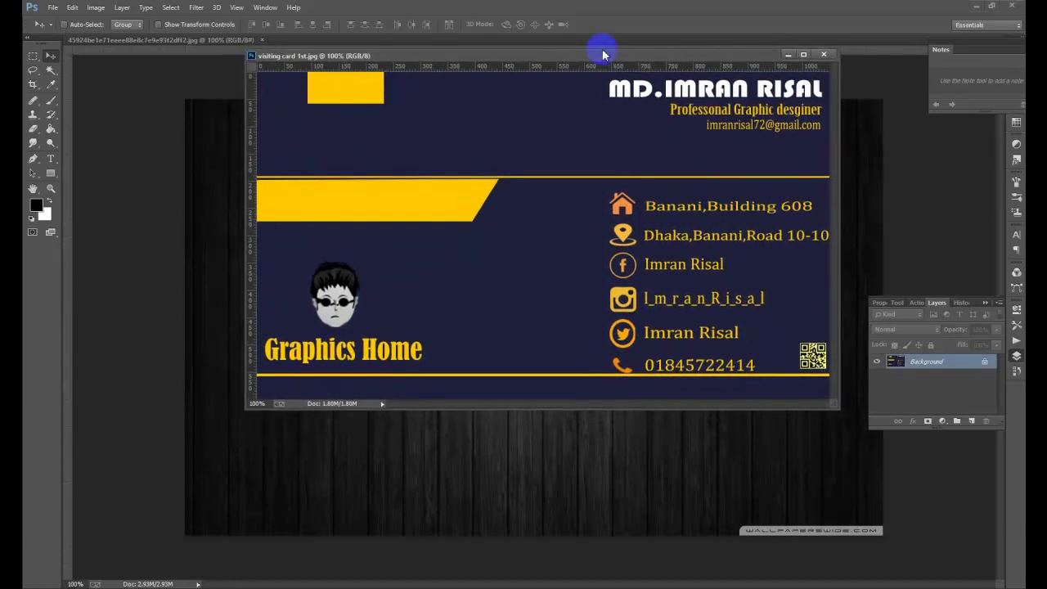
drag(603, 55, 611, 42)
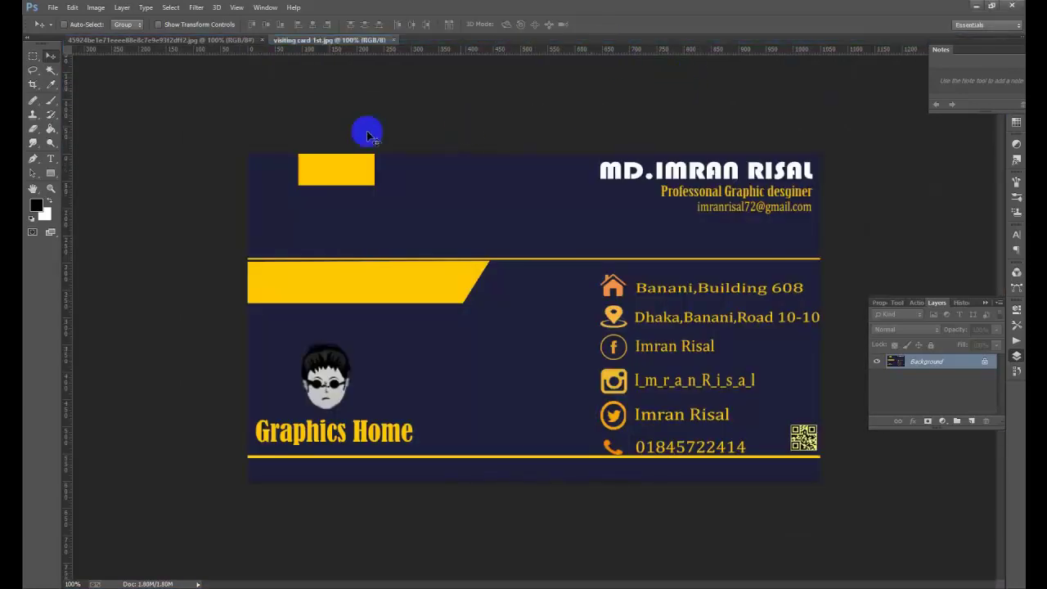
click(177, 8)
click(186, 21)
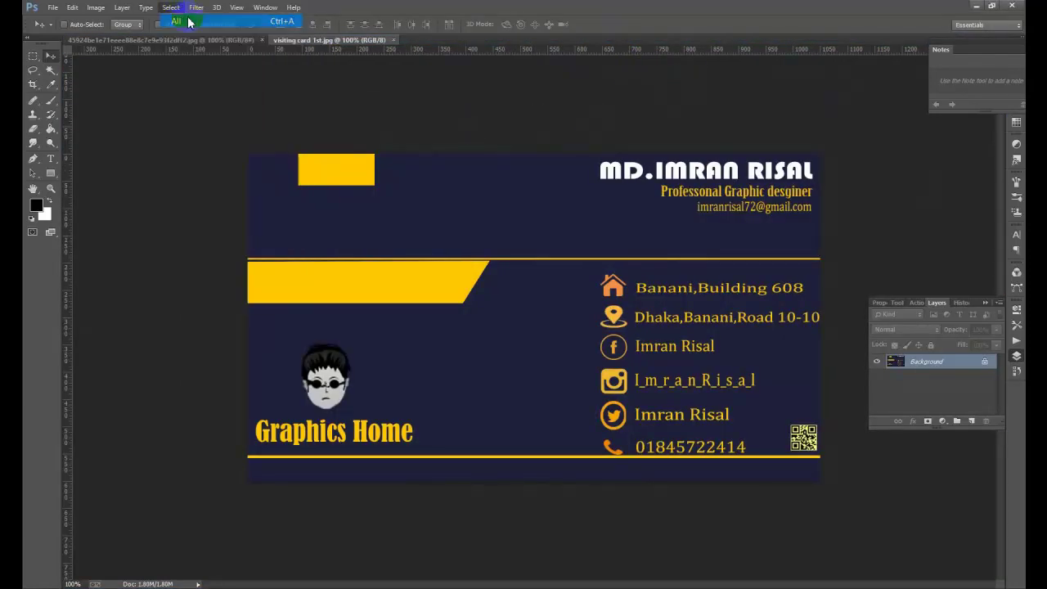
mouse_move(414, 227)
mouse_down()
mouse_move(211, 43)
mouse_move(351, 208)
mouse_move(639, 230)
mouse_up()
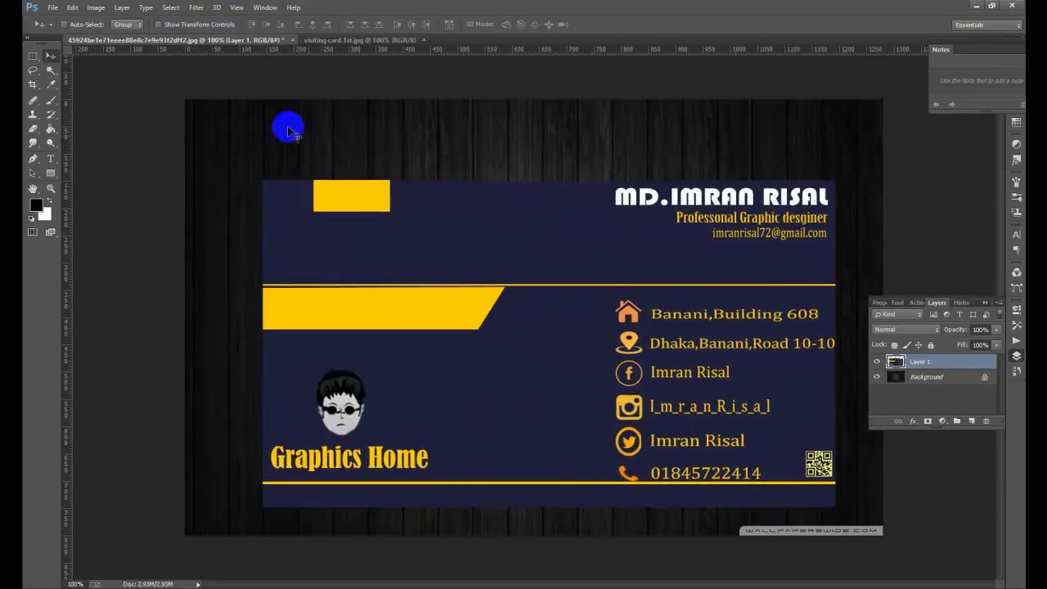
Scale the card to about 48%, rotate it about -47°, and place it left of centre
click(188, 26)
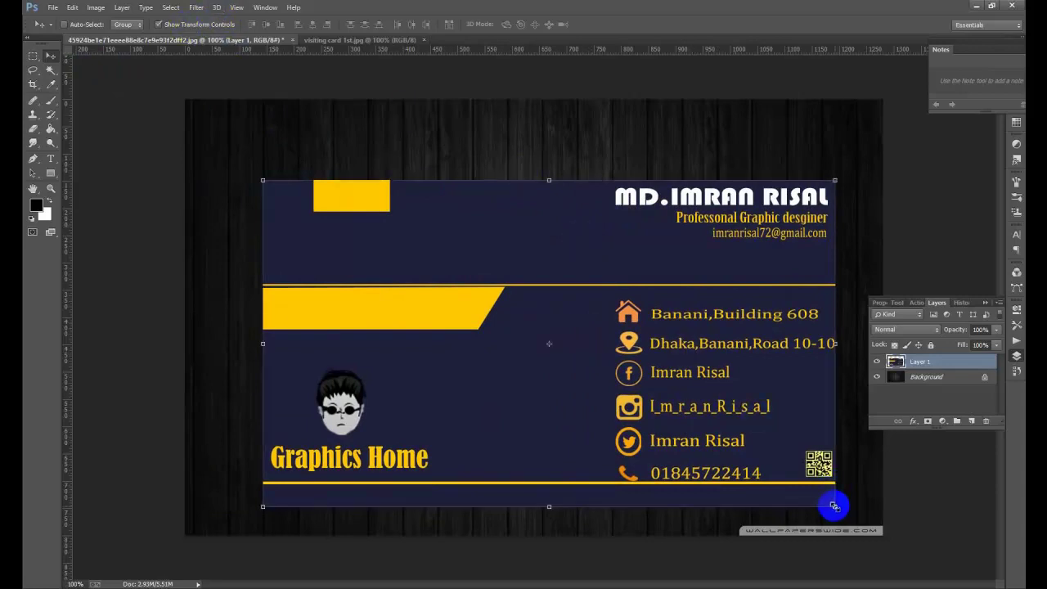
drag(834, 507, 706, 410)
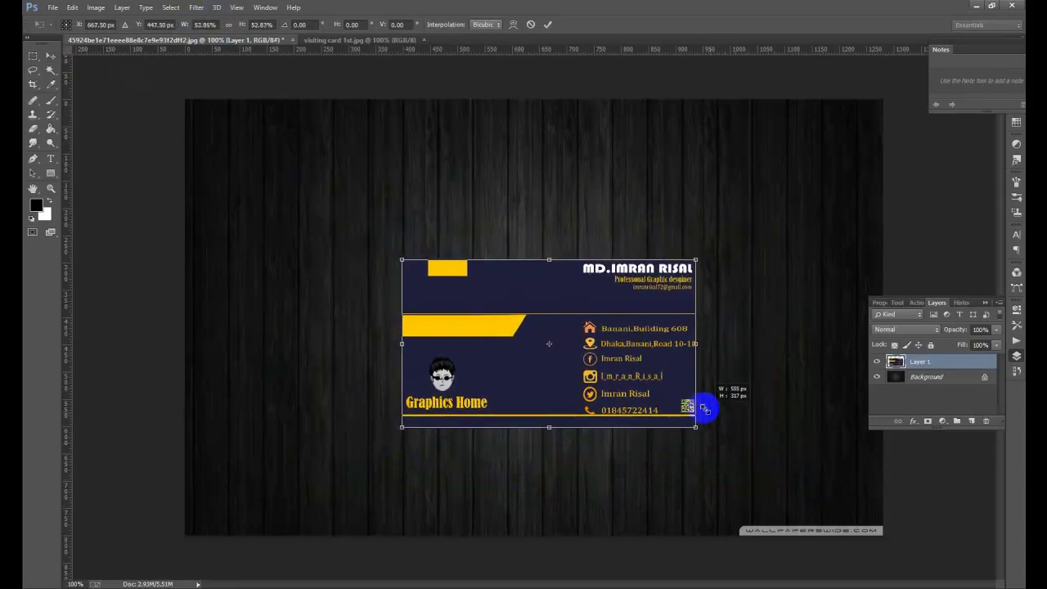
drag(706, 410, 697, 406)
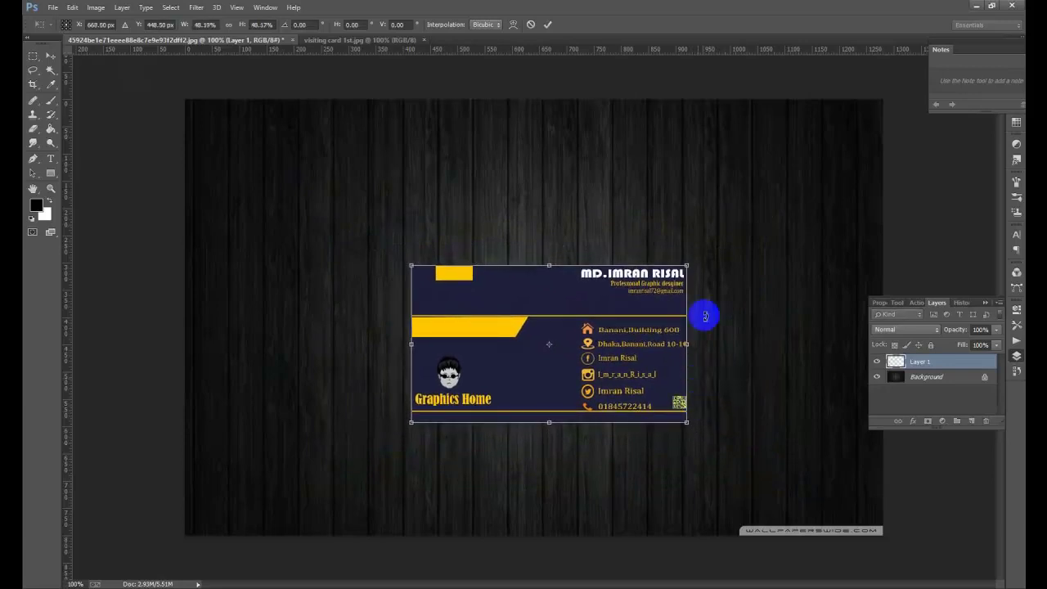
drag(702, 264, 594, 159)
mouse_move(634, 293)
mouse_down()
mouse_move(536, 278)
mouse_move(533, 255)
mouse_up()
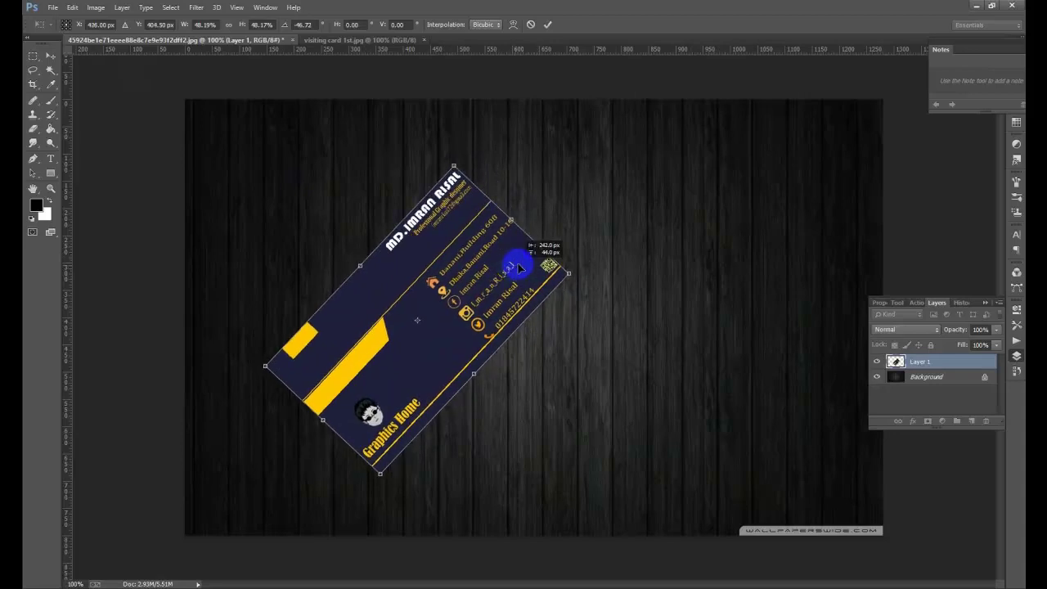
mouse_move(534, 255)
mouse_down()
mouse_move(519, 262)
mouse_move(526, 258)
mouse_up()
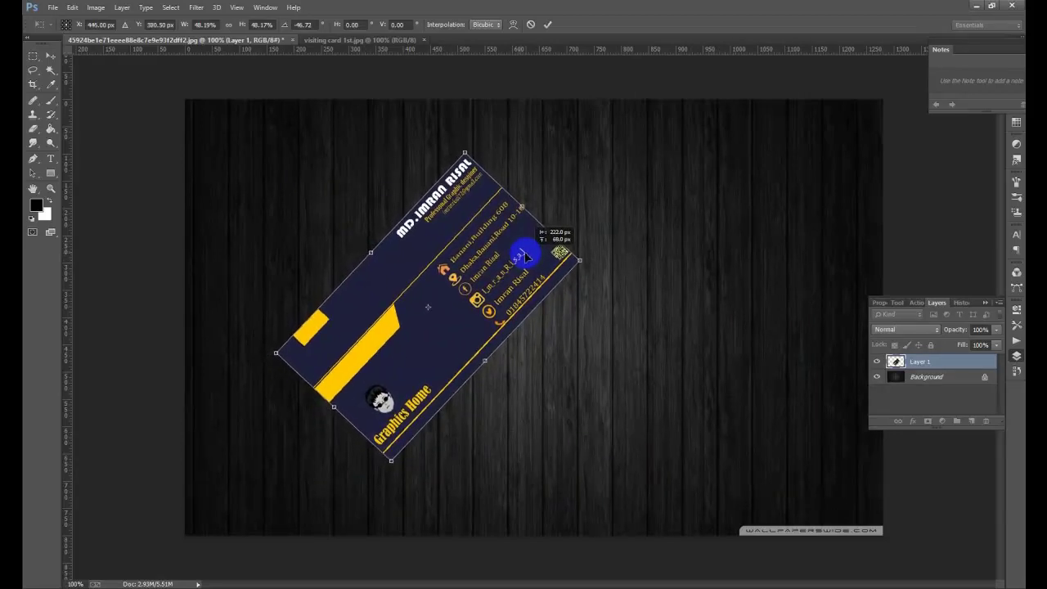
click(548, 23)
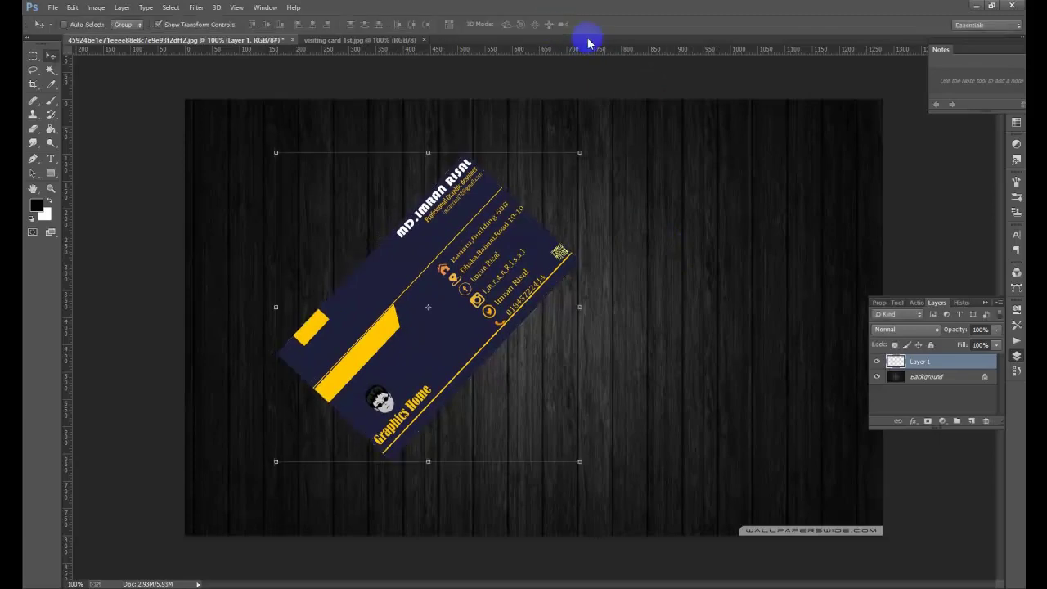
click(181, 24)
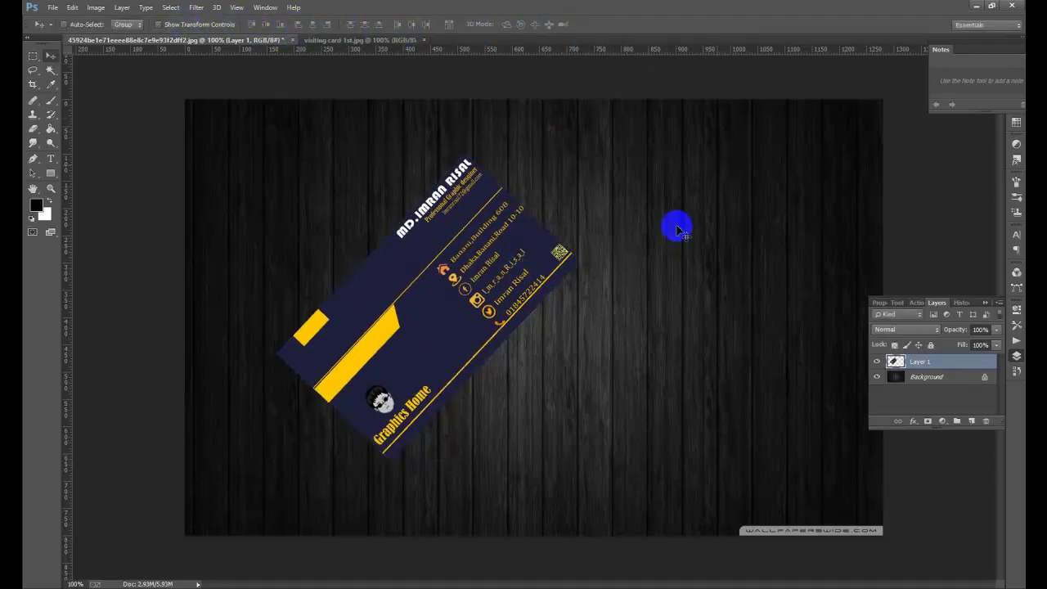
Select the card layer Layer 1 and open its Blending Options
right_click(479, 227)
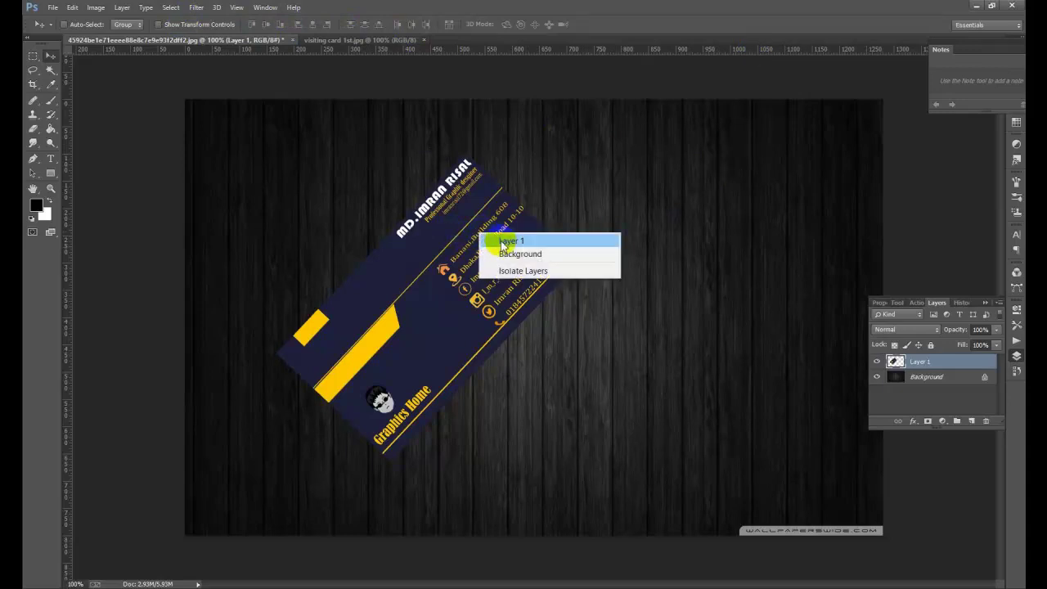
click(496, 237)
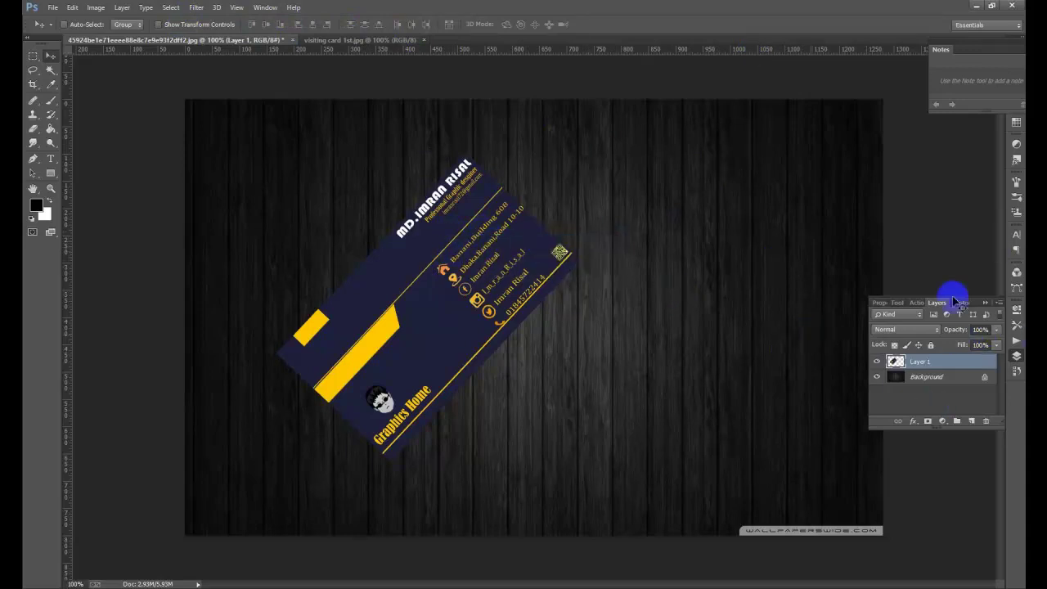
right_click(920, 365)
click(731, 103)
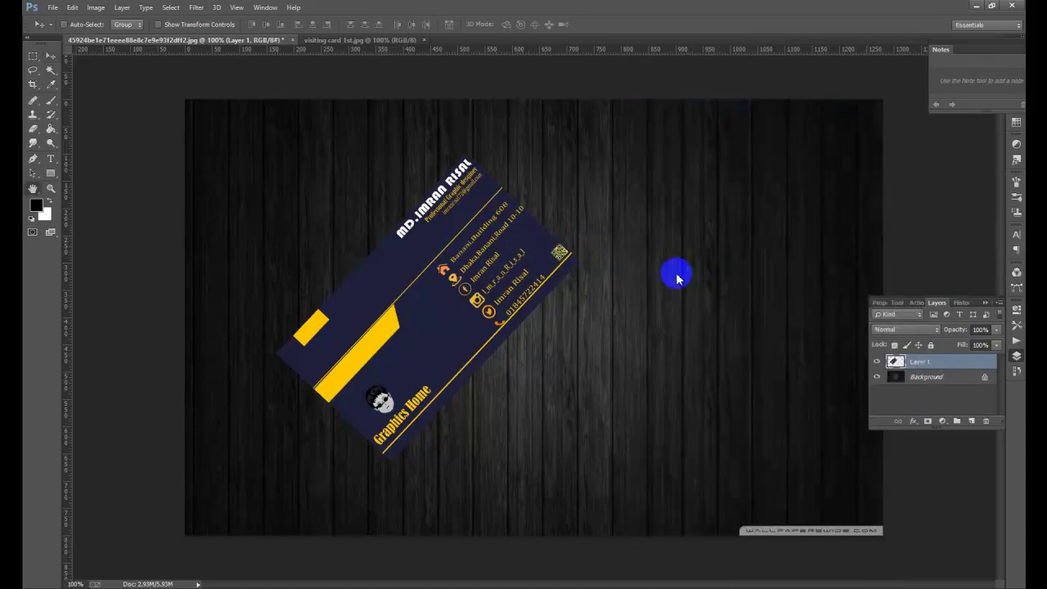
Add a Drop Shadow to Layer 1 at 180° angle, 85% opacity, wider spread, 29 px size
drag(685, 163, 789, 151)
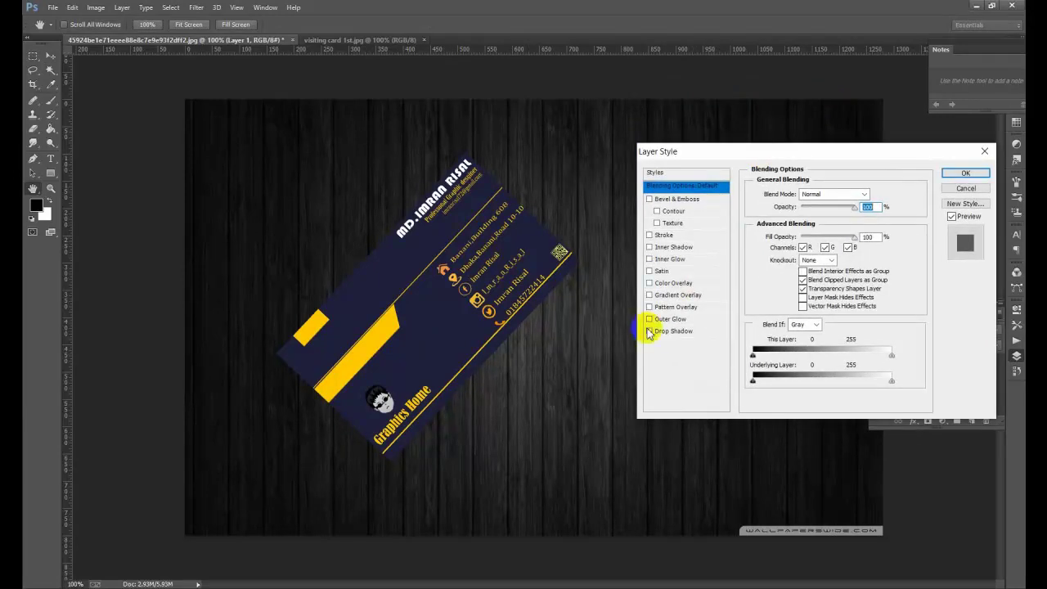
click(667, 331)
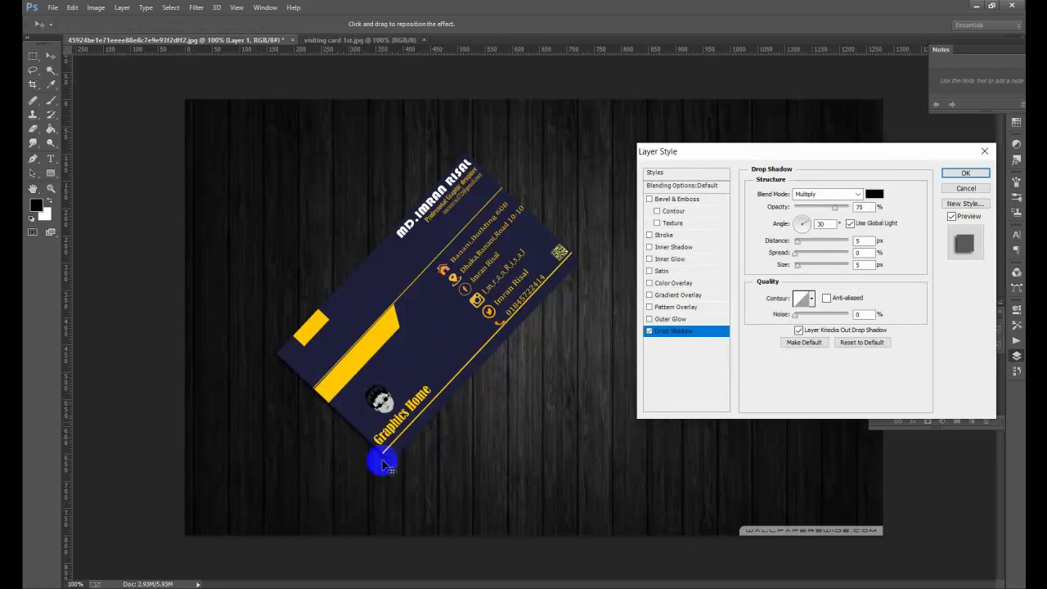
drag(387, 466, 491, 375)
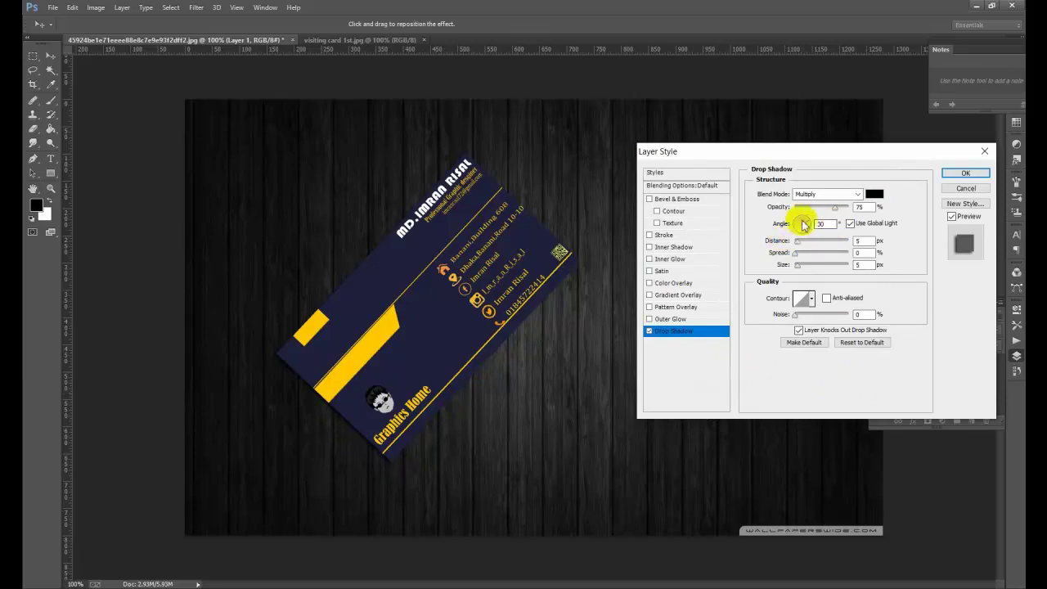
drag(808, 222, 791, 223)
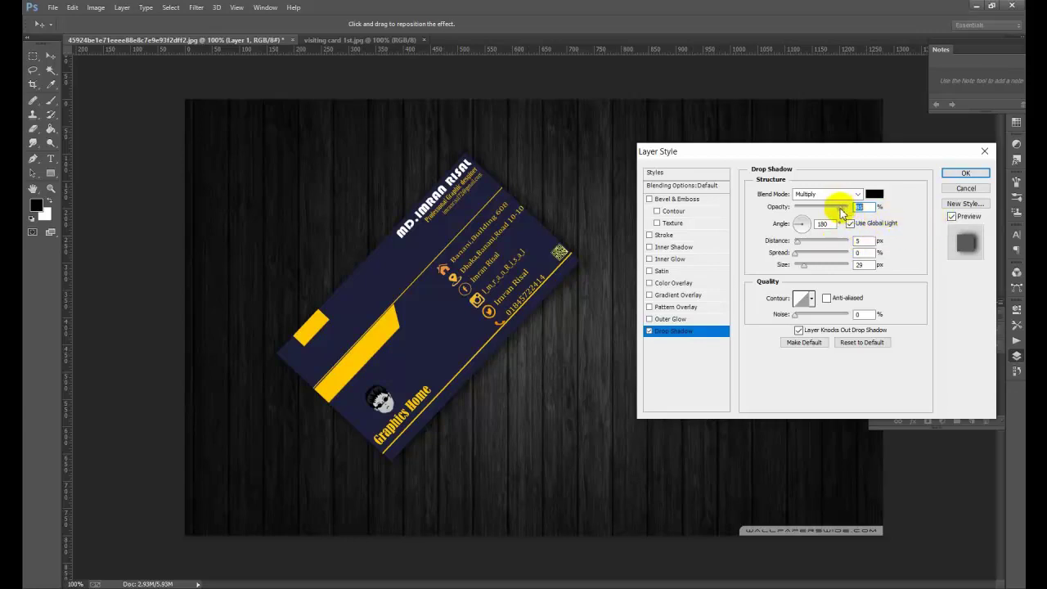
drag(801, 258, 810, 259)
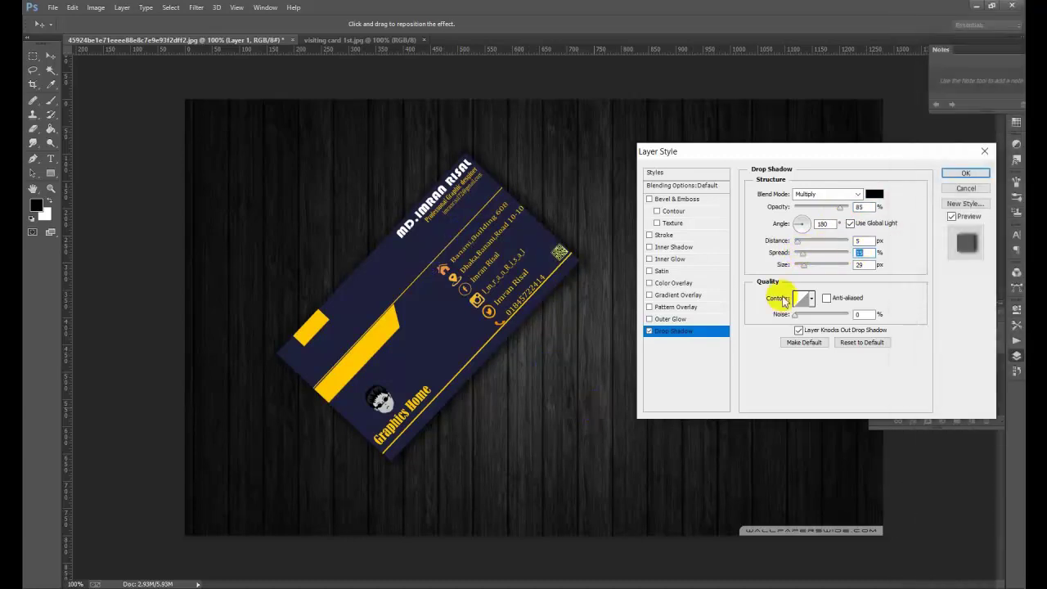
click(967, 175)
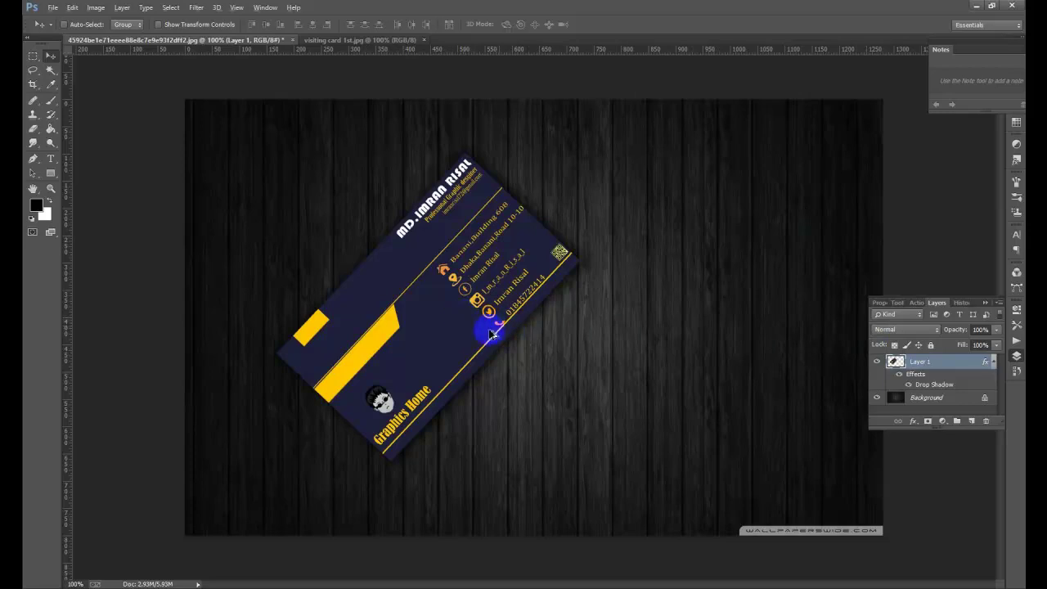
Duplicate the card layer, nudge the copy slightly right and down, and keep its drop shadow on
mouse_move(468, 320)
mouse_down()
mouse_move(499, 296)
mouse_move(469, 310)
mouse_move(466, 301)
mouse_up()
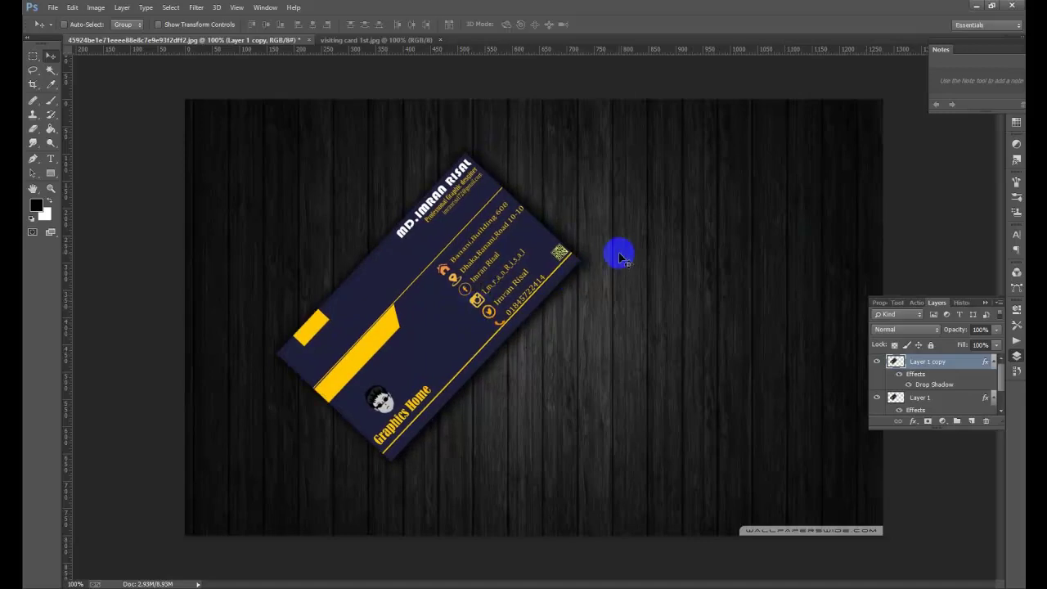
key(Right)
key(Down)
key(Right)
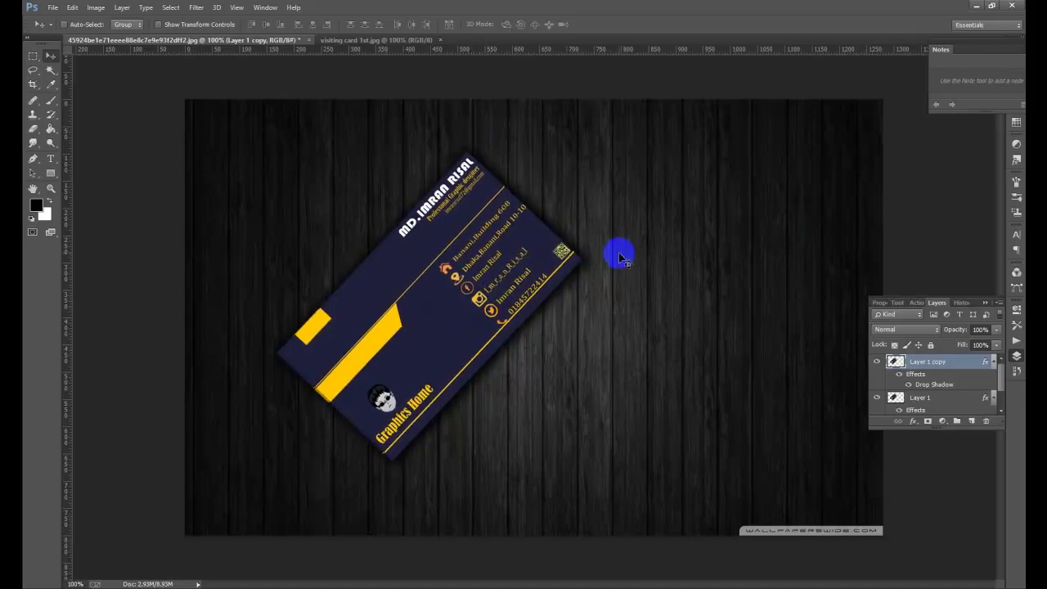
key(Down)
key(Left)
key(Up)
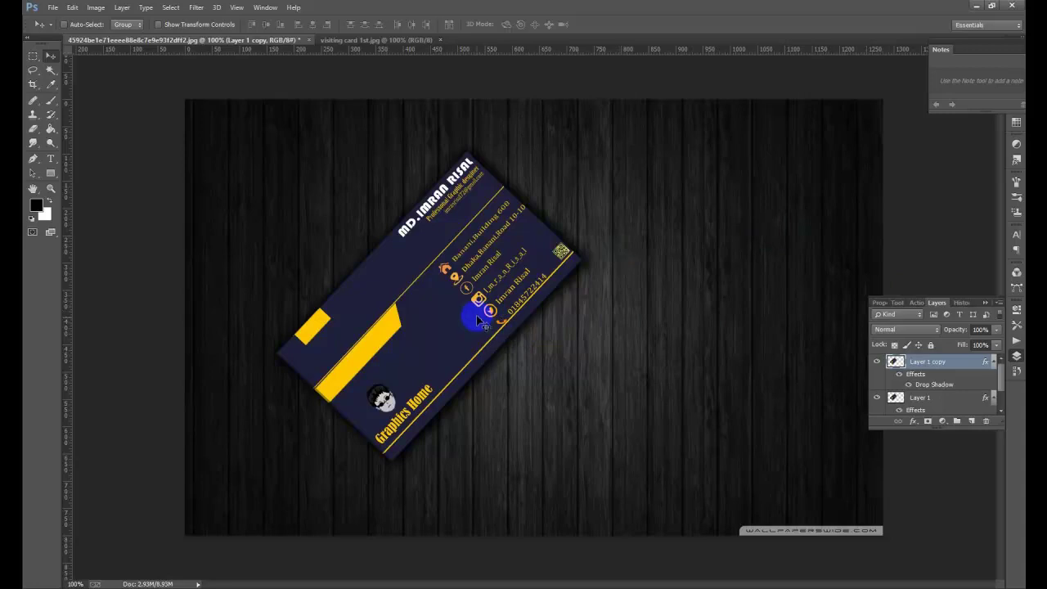
click(900, 364)
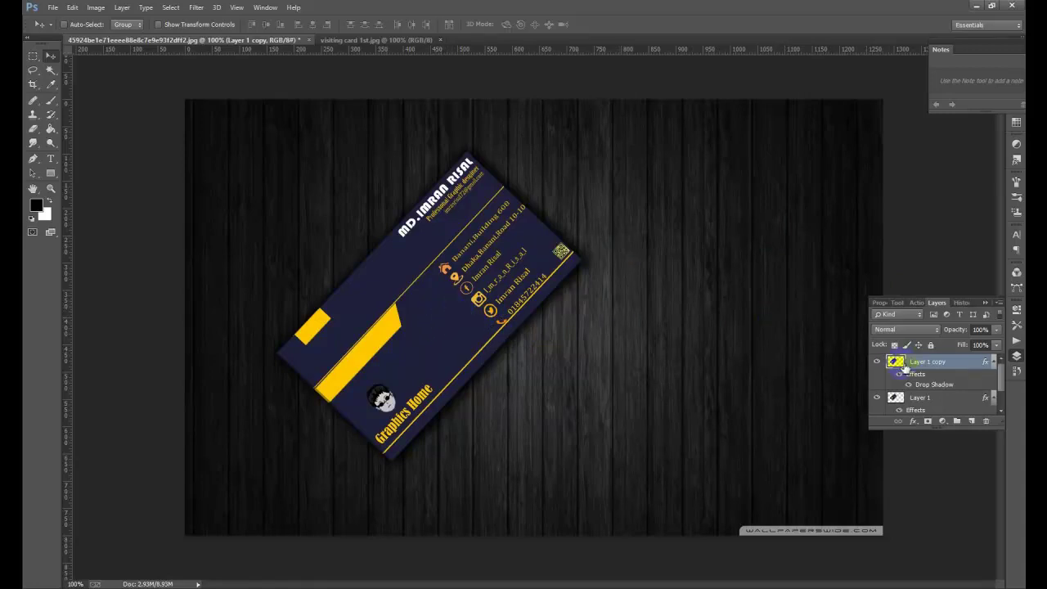
click(901, 383)
click(907, 385)
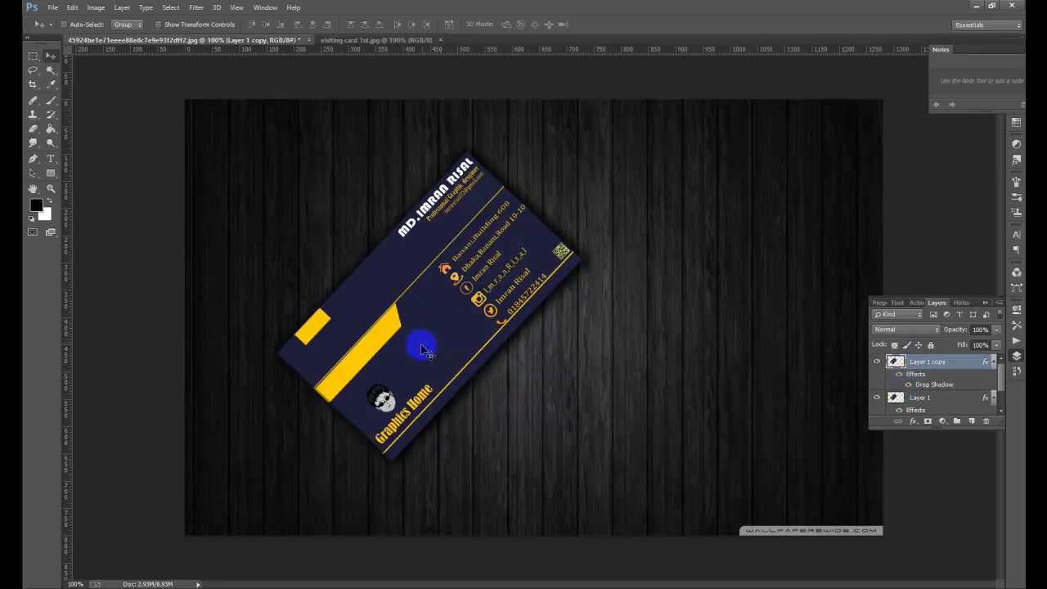
Offset the top card copy about 12 px and fine-tune its position
drag(431, 351, 437, 347)
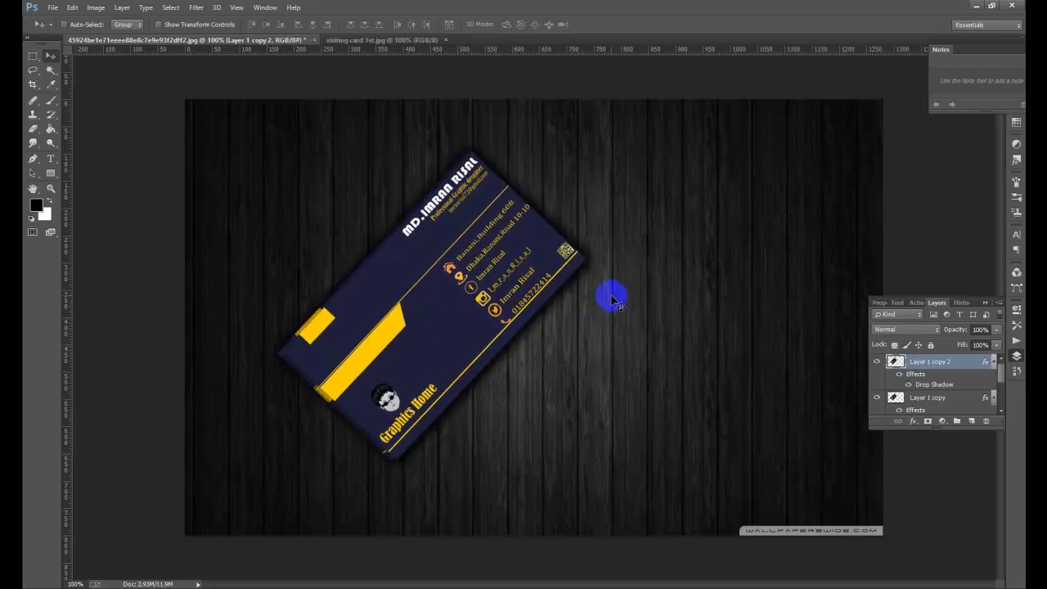
key(Left)
key(Up)
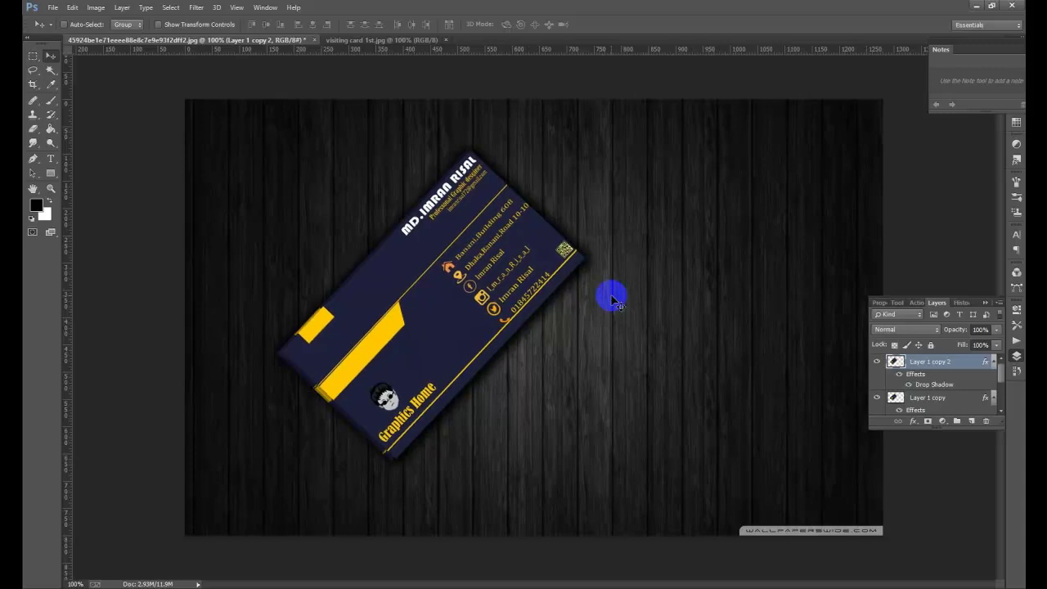
key(Left)
key(Up)
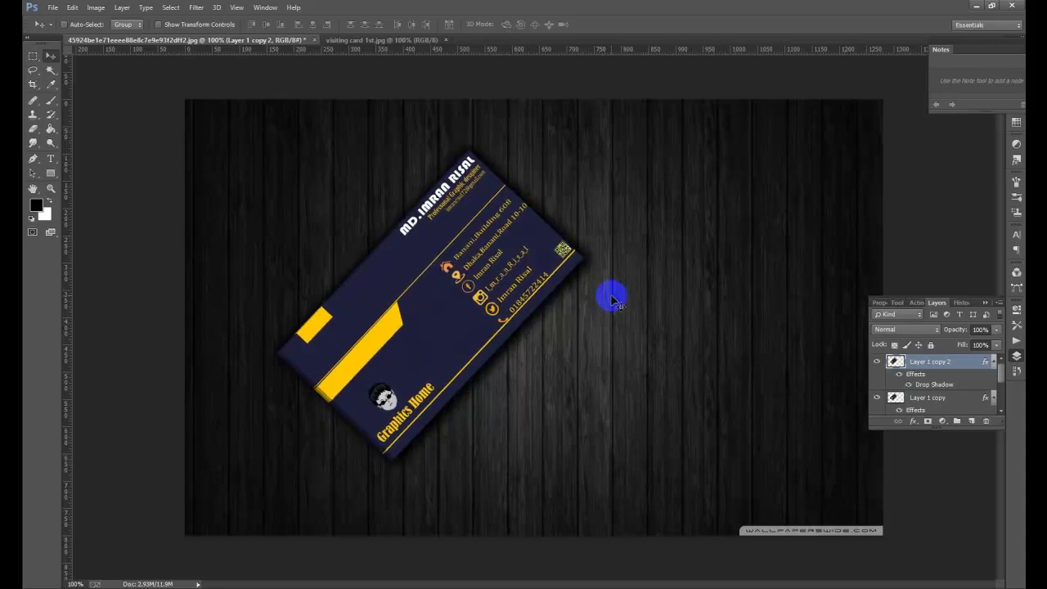
key(Down)
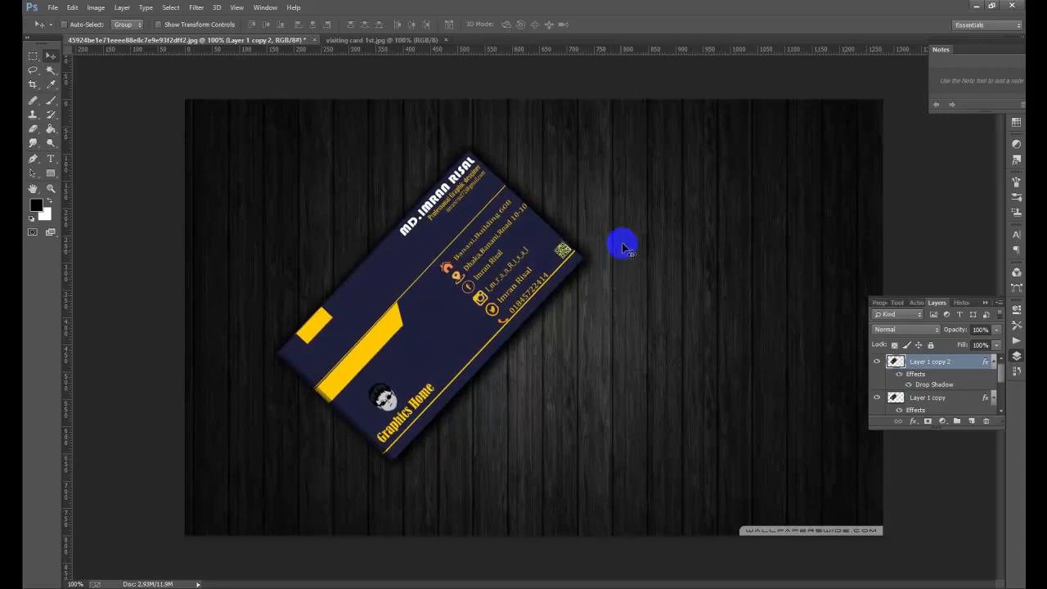
drag(394, 296, 409, 300)
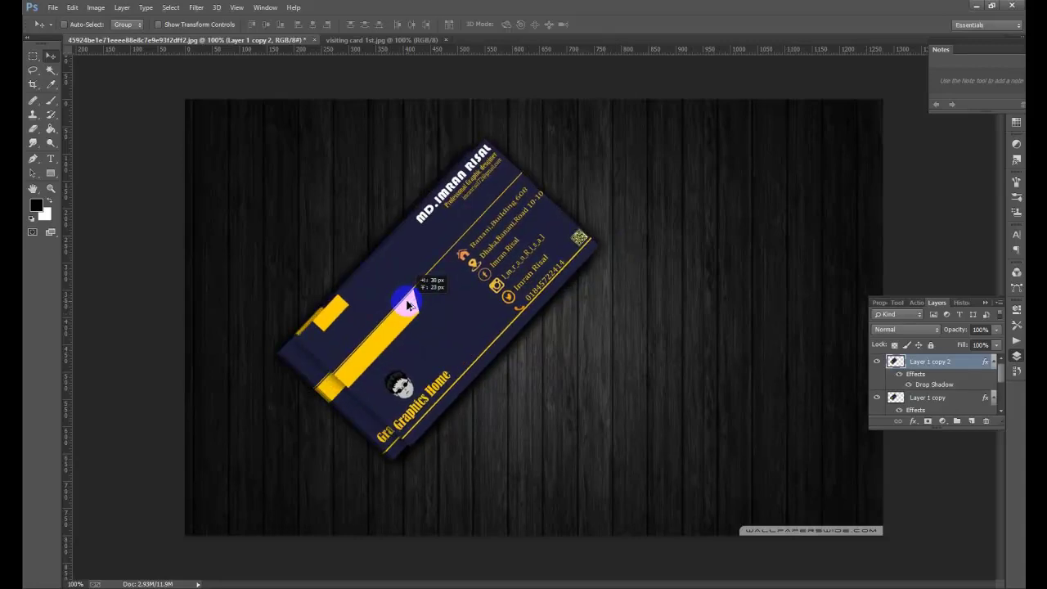
drag(578, 237, 576, 243)
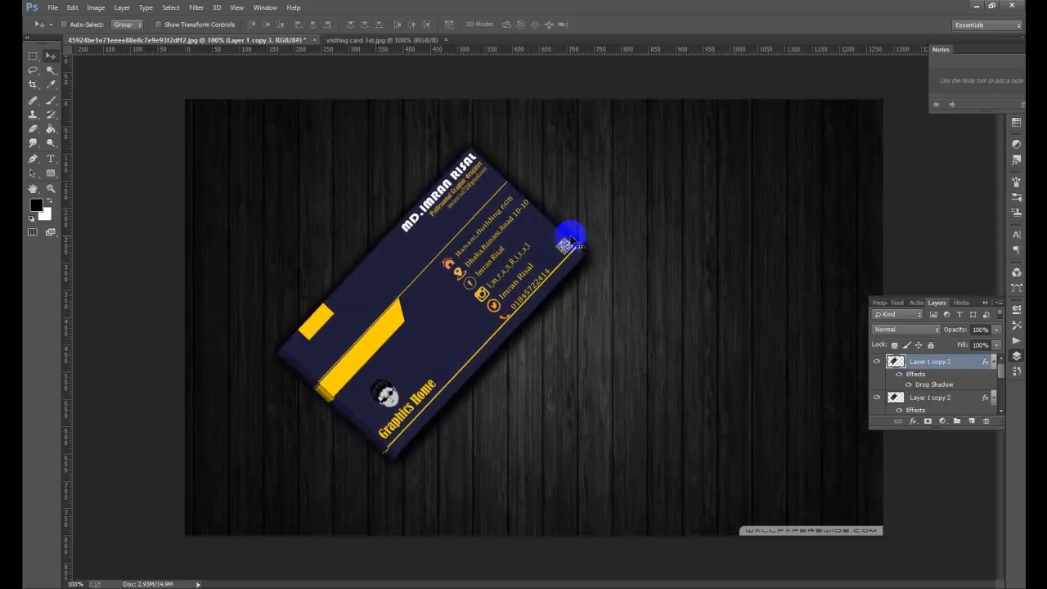
drag(576, 243, 572, 240)
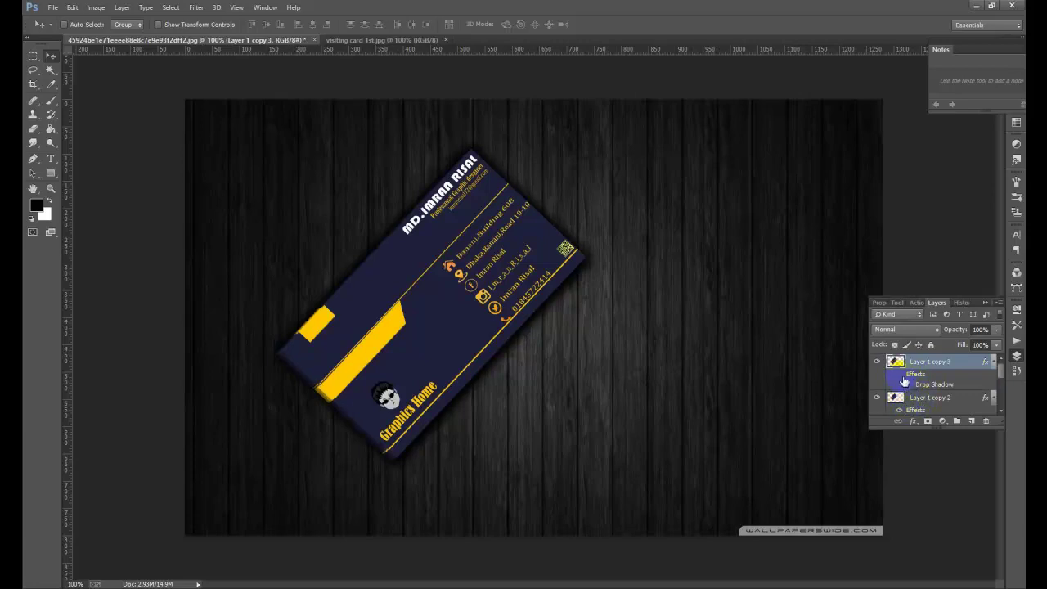
Scroll the Layers panel and toggle the top card's drop shadow off and back on
scroll(915, 396, down, 2)
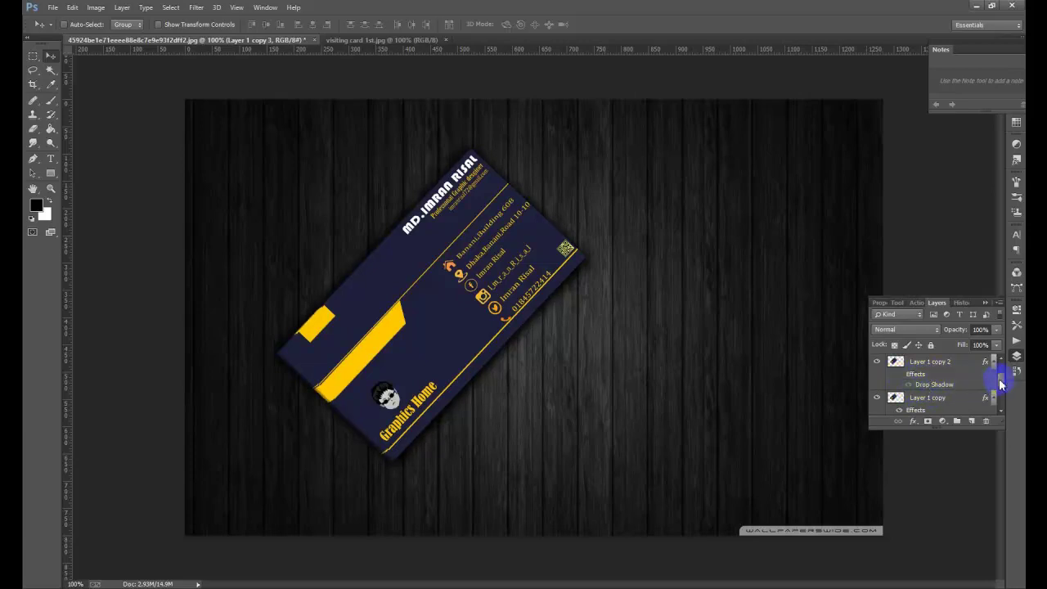
drag(1000, 383, 1004, 395)
click(900, 373)
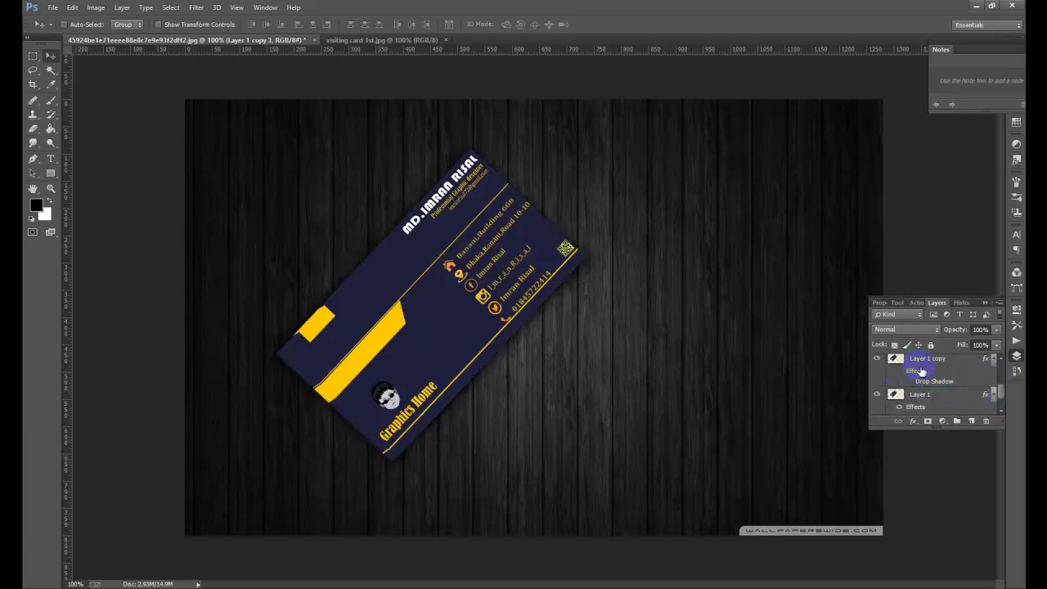
click(909, 382)
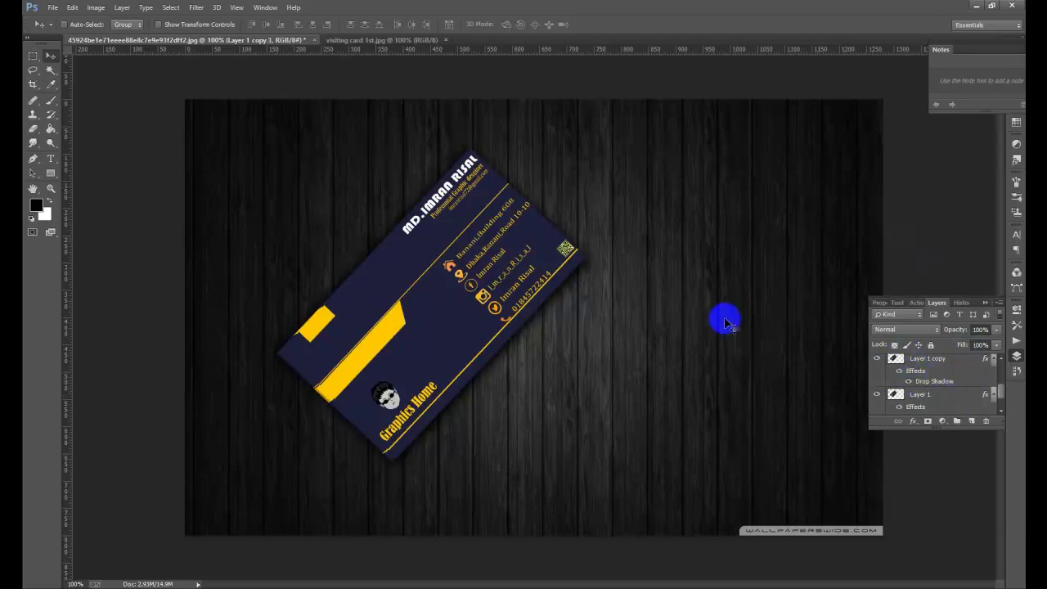
Nudge the top card a few pixels so the lower card shows, checking the view at 100% zoom
drag(417, 357, 417, 351)
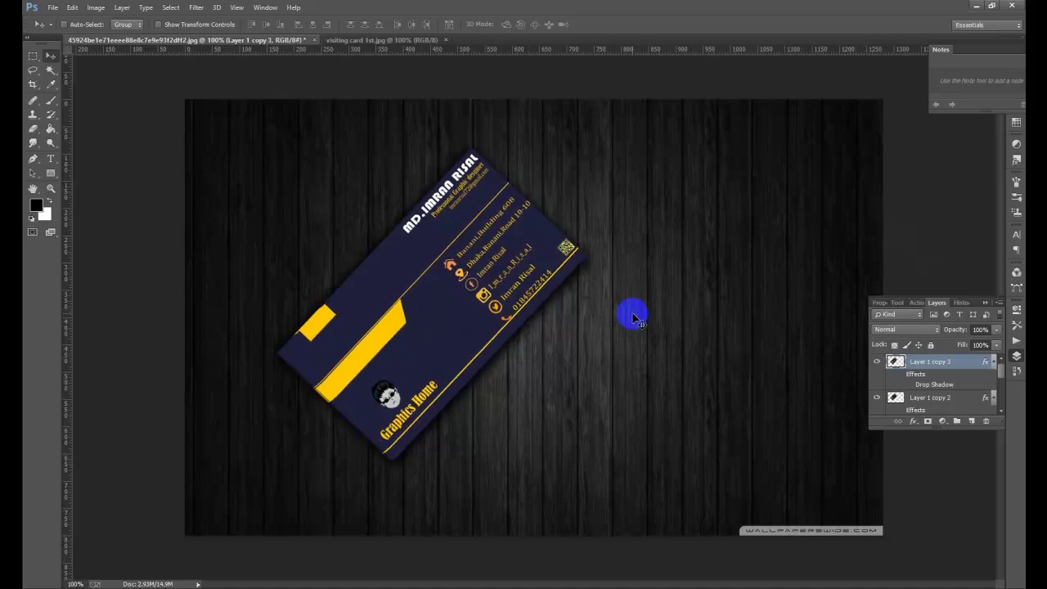
key(Right)
key(Right)
key(Right)
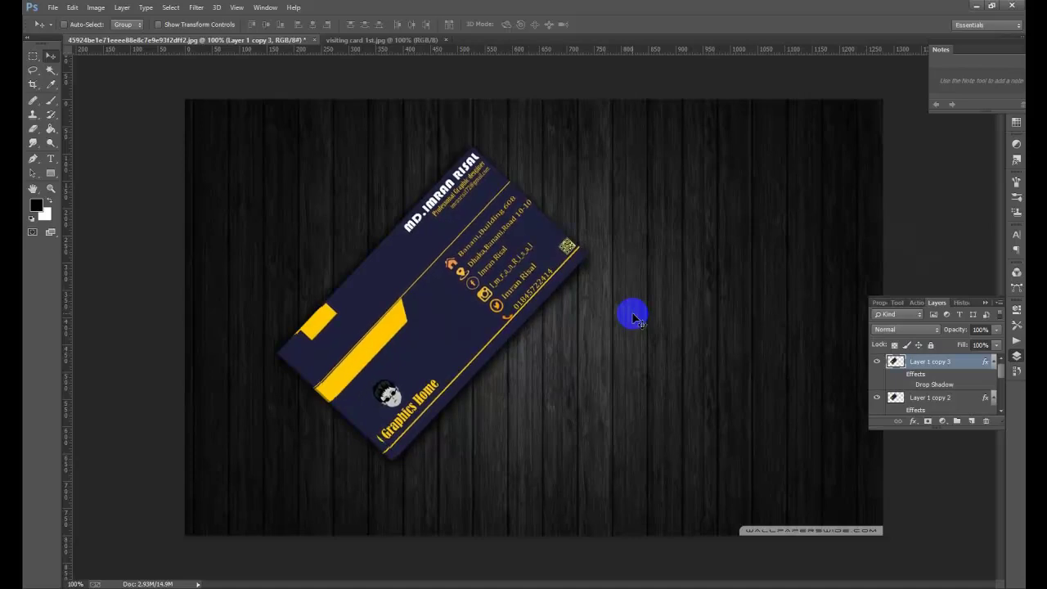
key(Right)
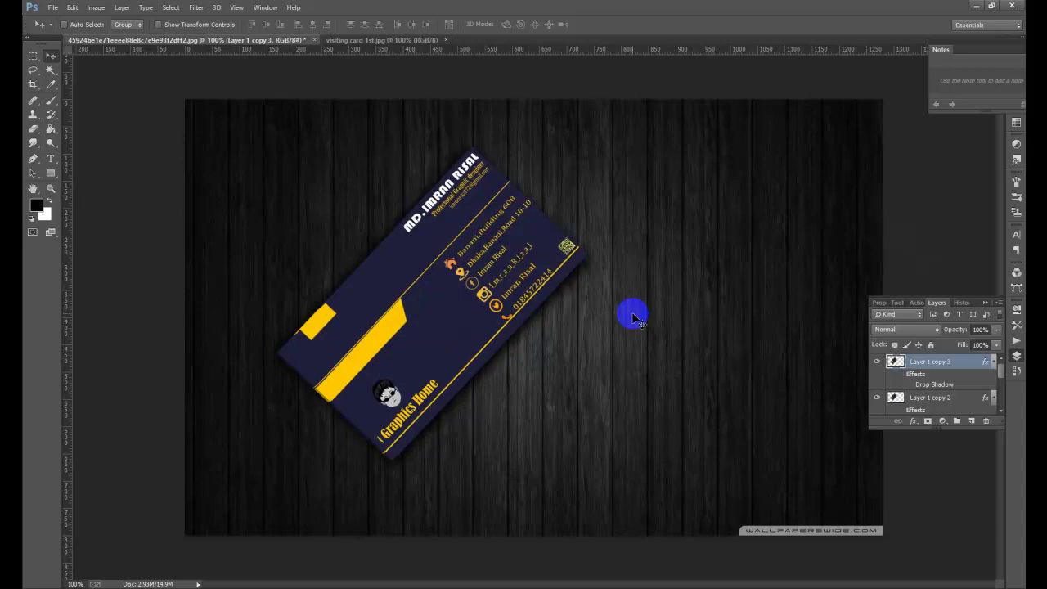
key(Left)
key(Down)
key(Left)
key(Down)
key(Down)
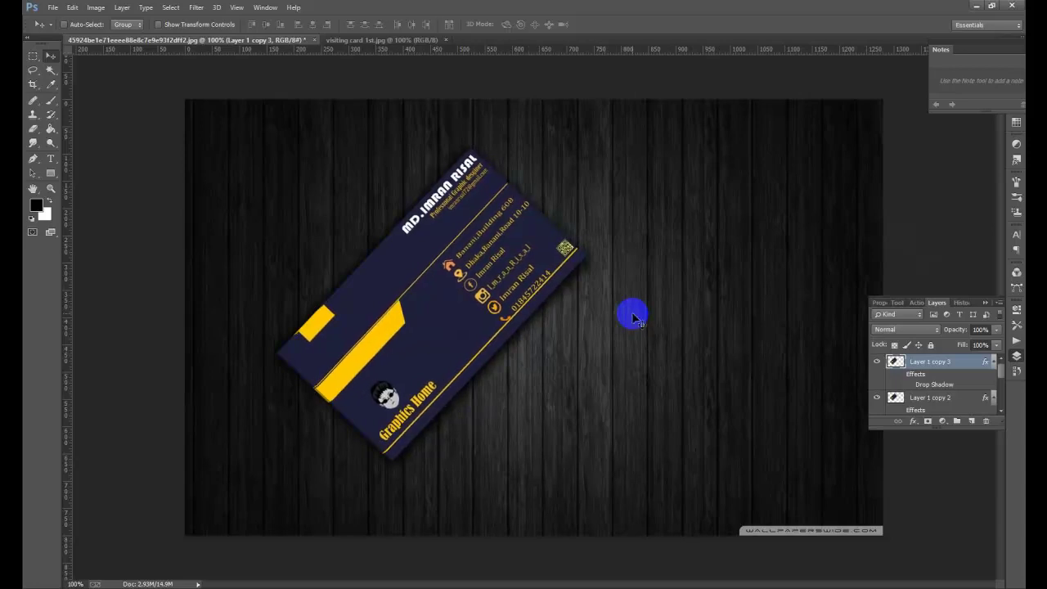
key(Left)
key(Left)
key(Left)
key(Left)
key(Left)
key(Left)
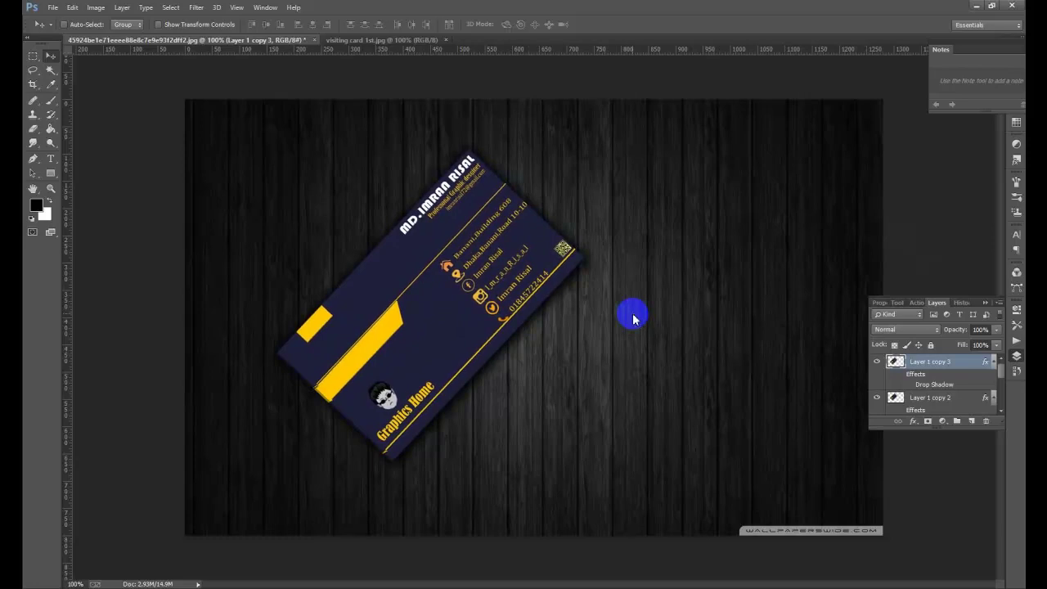
key(Right)
key(Right)
key(Right)
key(Right)
key(Right)
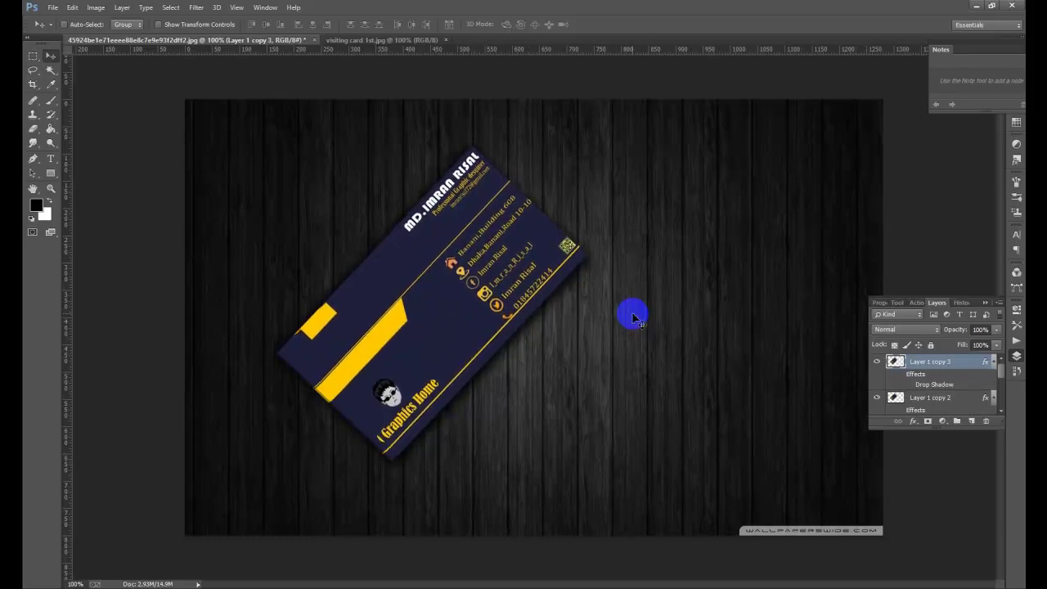
key(ctrl+minus)
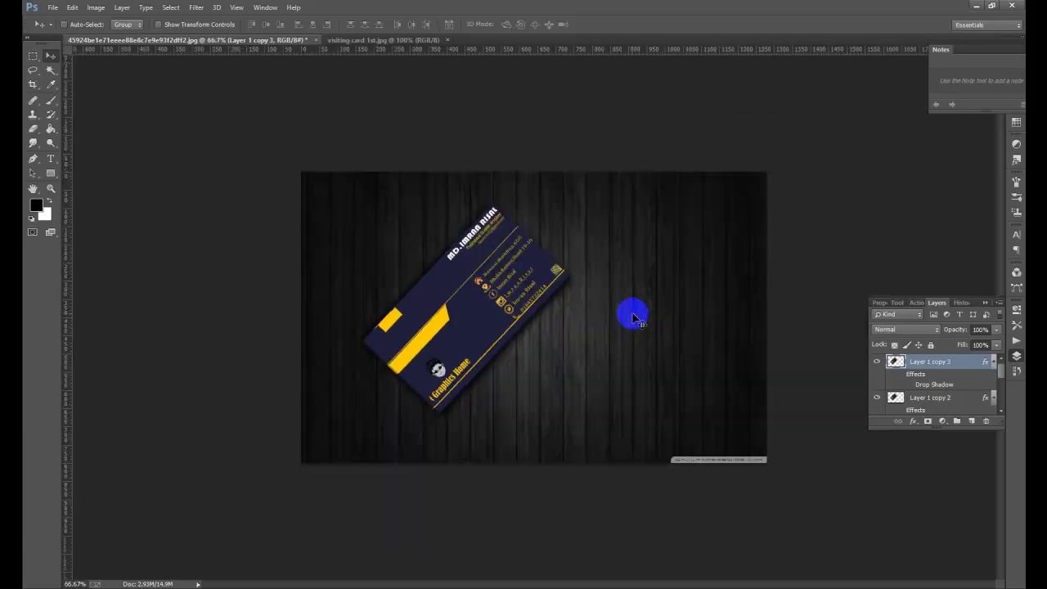
key(ctrl+plus)
key(ctrl+plus)
key(ctrl+minus)
key(ctrl+minus)
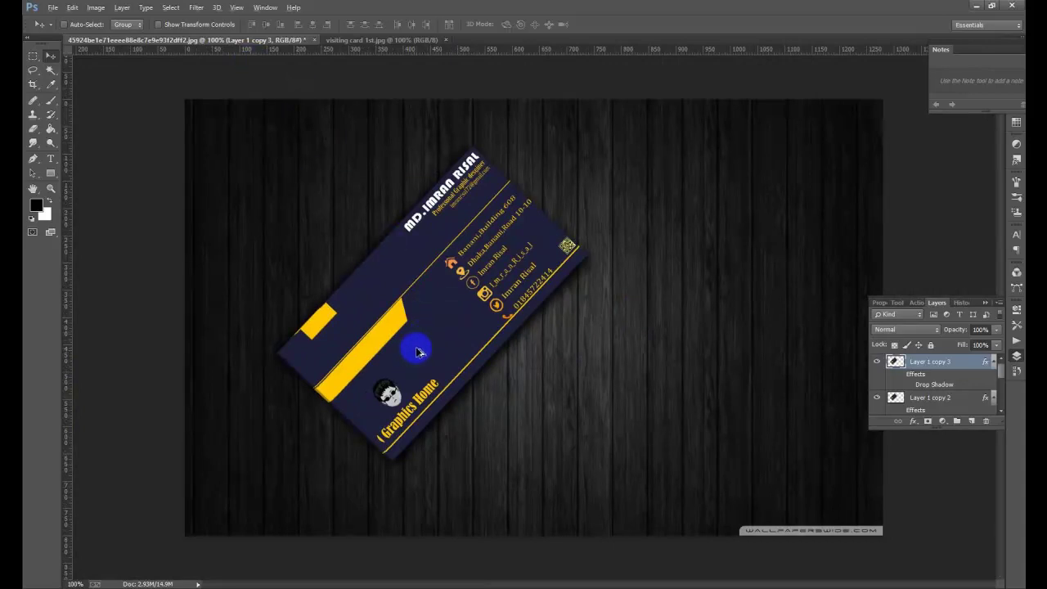
Shift the card copy, turn on its drop shadow, and drag a duplicate card up-right
mouse_move(423, 352)
mouse_down()
mouse_move(433, 339)
mouse_move(409, 346)
mouse_move(420, 338)
mouse_move(441, 346)
mouse_move(433, 350)
mouse_up()
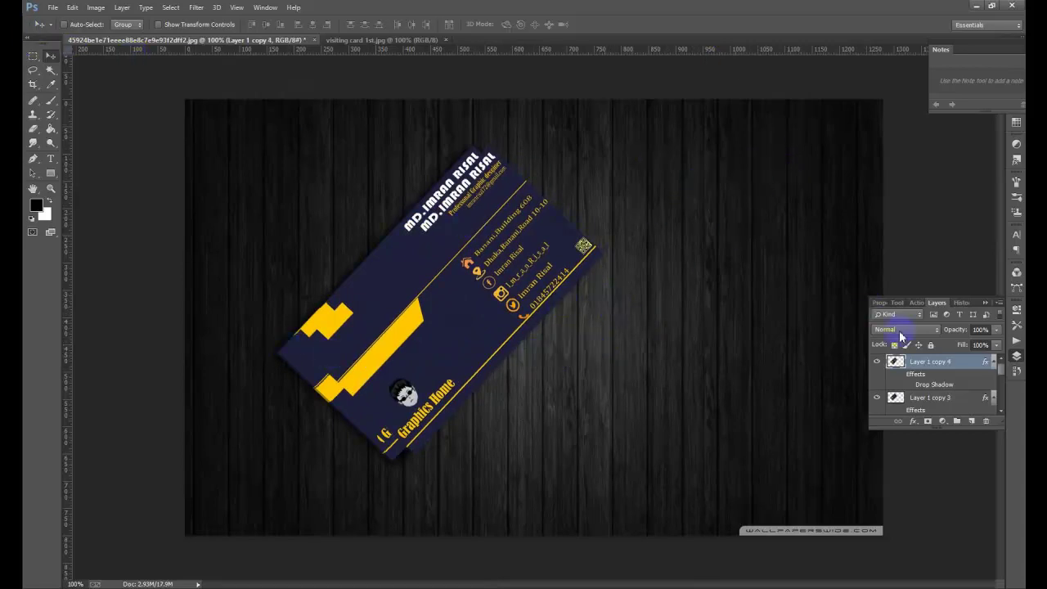
click(910, 384)
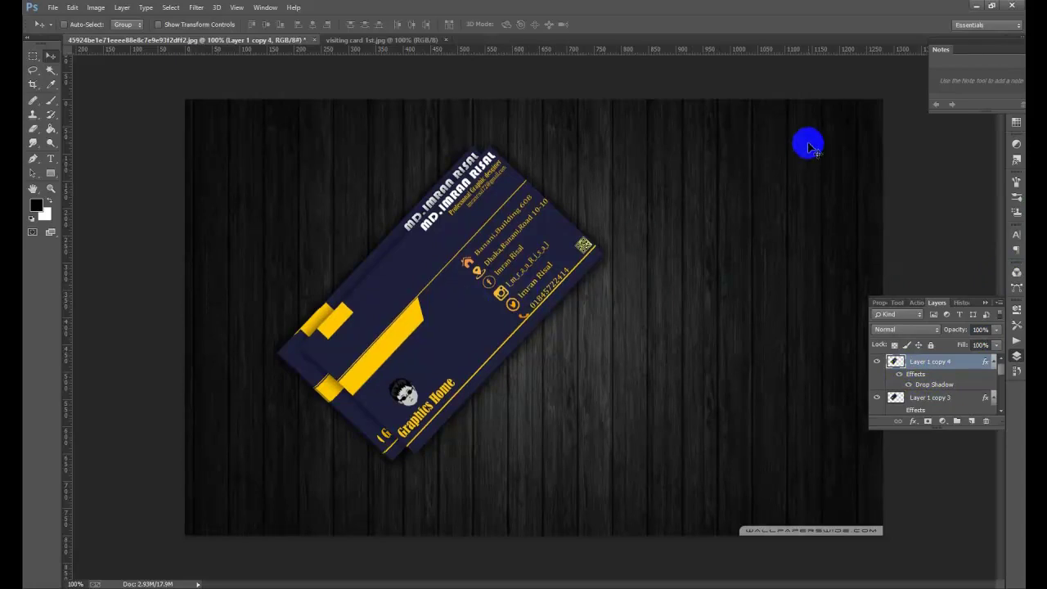
drag(465, 303, 456, 309)
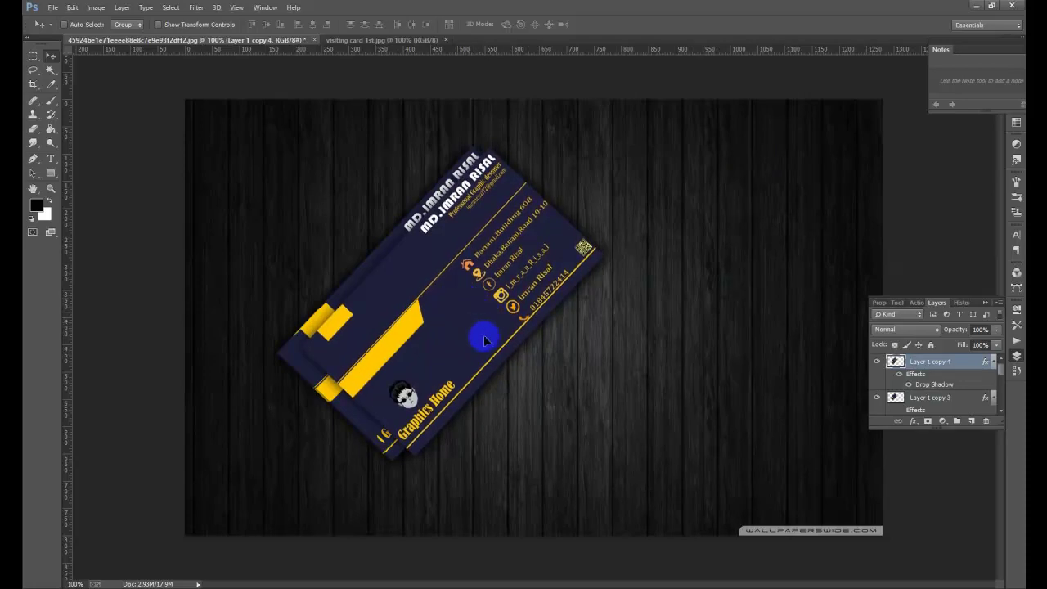
drag(471, 335, 566, 307)
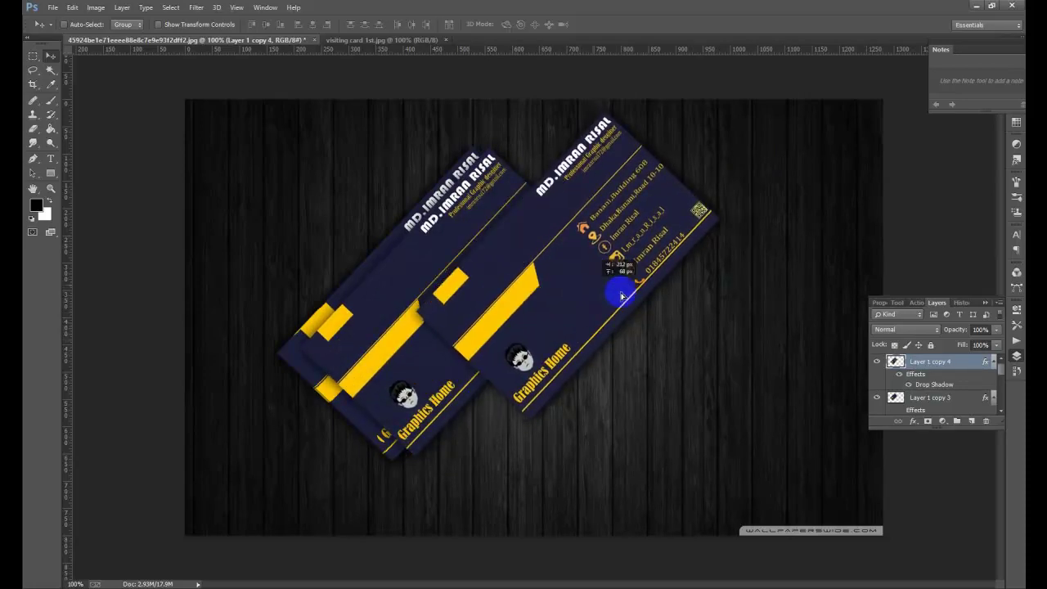
Duplicate the card layer, rotate it to about 17°, and lay it over the stack's right side
drag(566, 307, 654, 278)
key(ctrl+j)
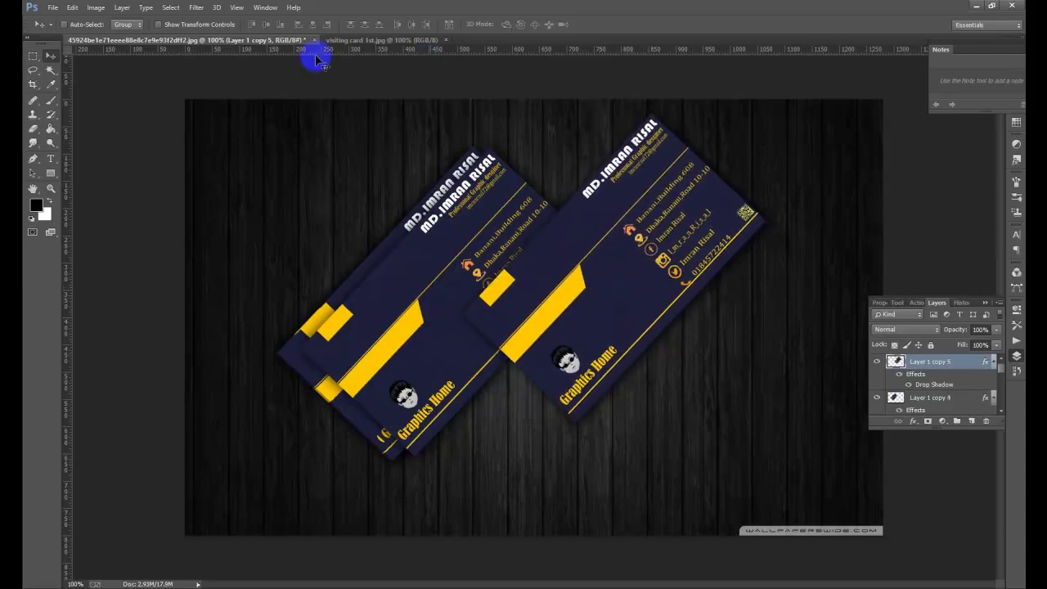
click(199, 27)
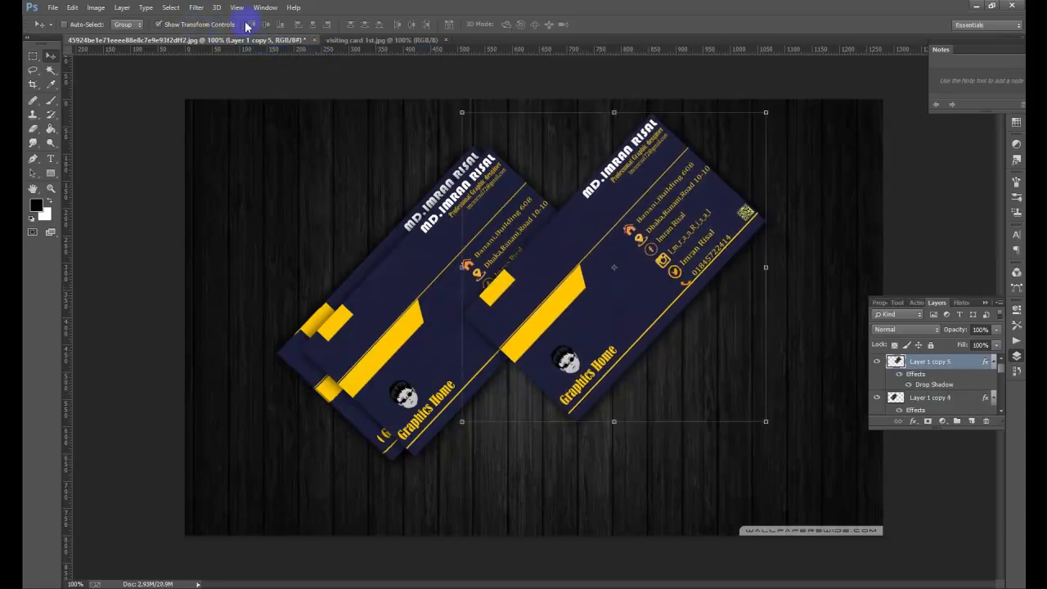
drag(806, 148, 842, 261)
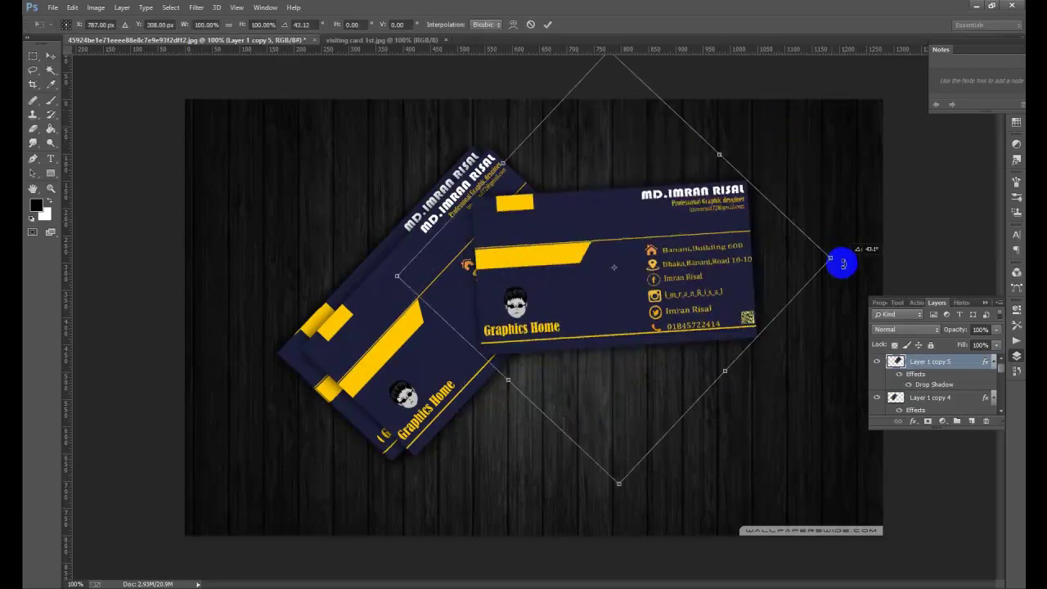
mouse_move(681, 274)
mouse_down()
mouse_move(694, 349)
mouse_move(710, 353)
mouse_move(709, 320)
mouse_up()
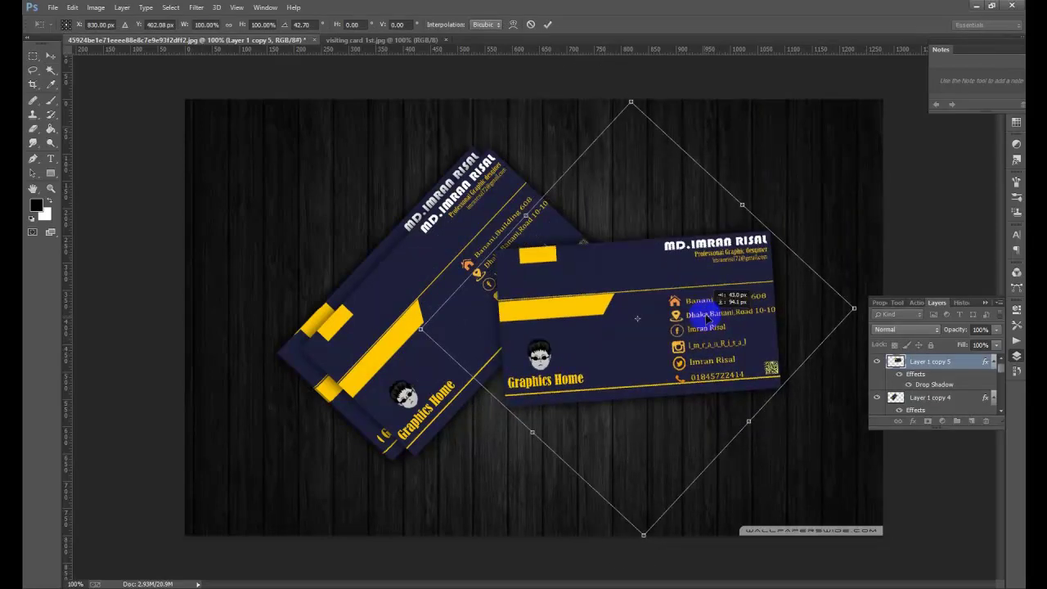
drag(635, 88, 532, 102)
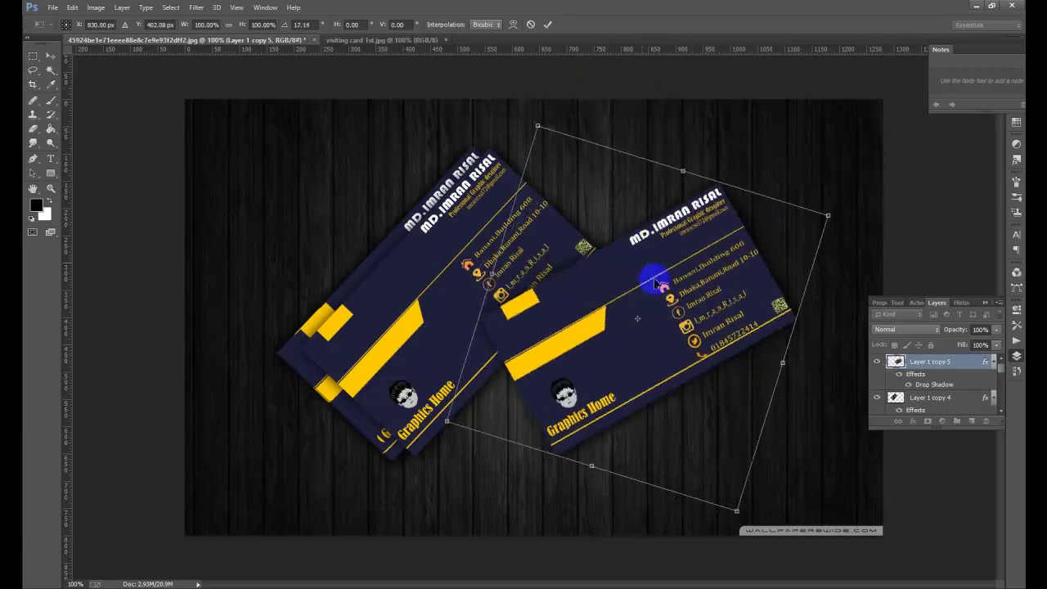
mouse_move(643, 286)
mouse_down()
mouse_move(582, 312)
mouse_move(594, 311)
mouse_up()
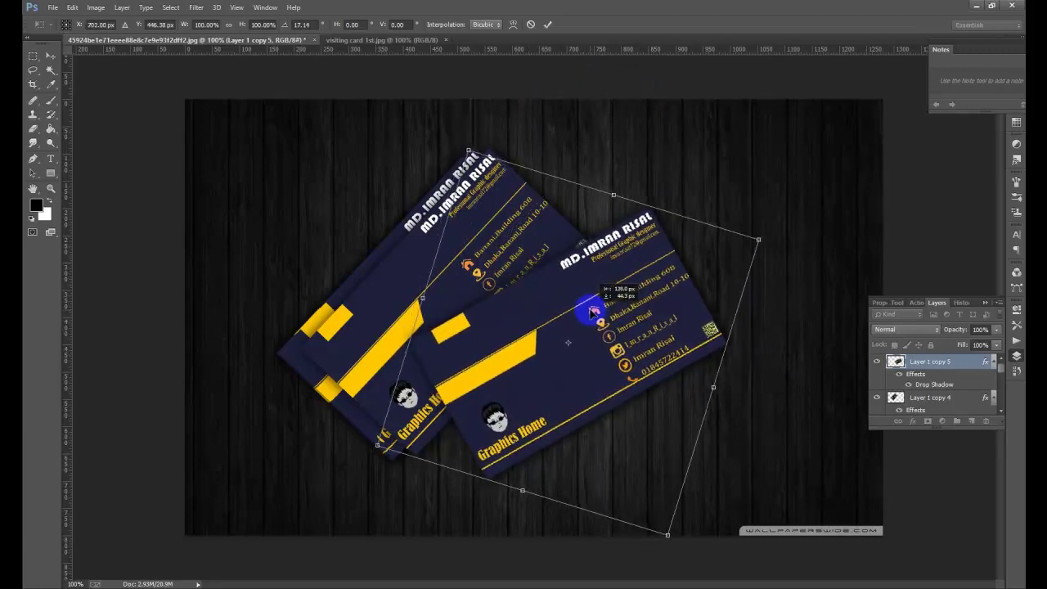
click(549, 25)
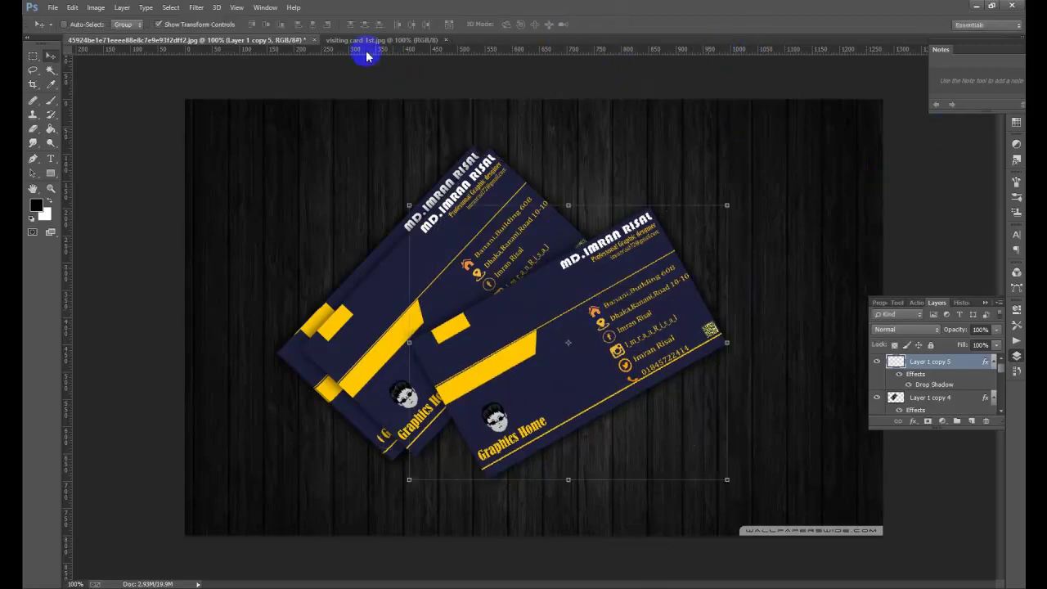
click(226, 25)
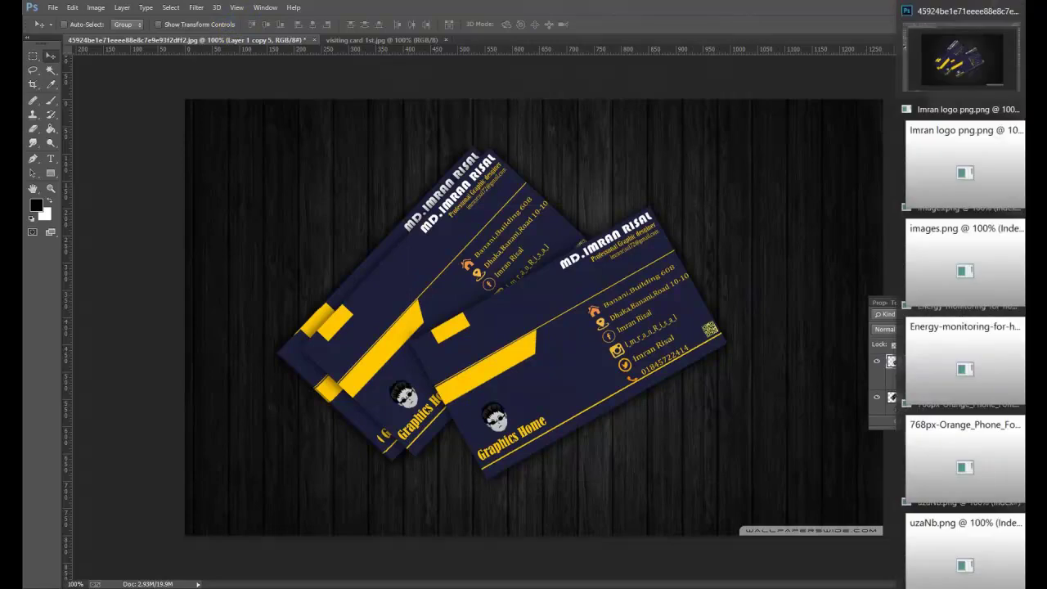